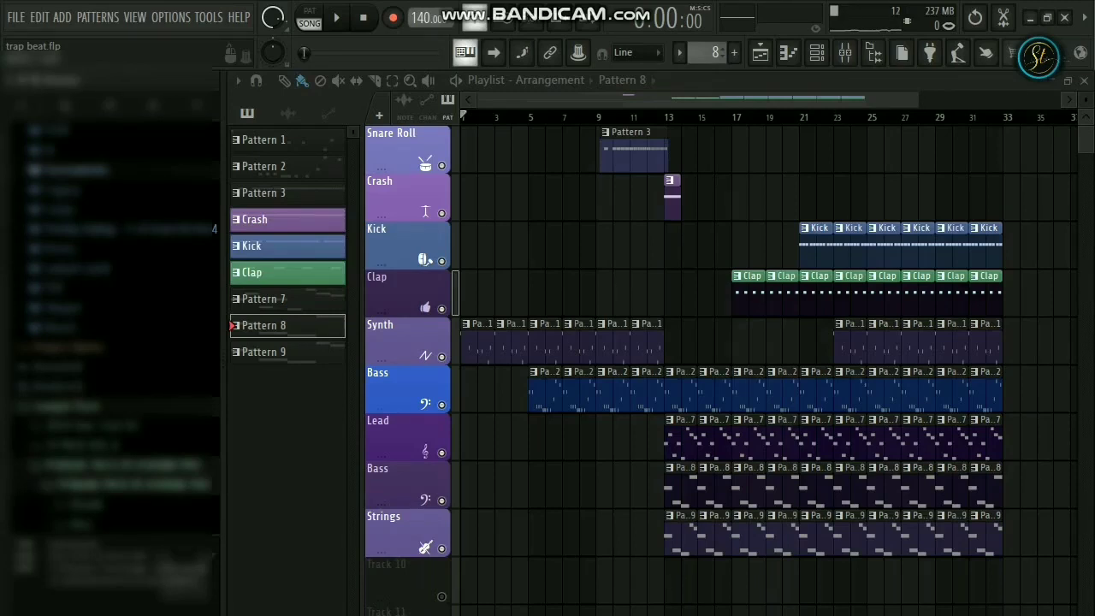
- Solo the Synth track, open its Pattern 1 clip in the piano roll and play the Synth bass notes
right_click(441, 356)
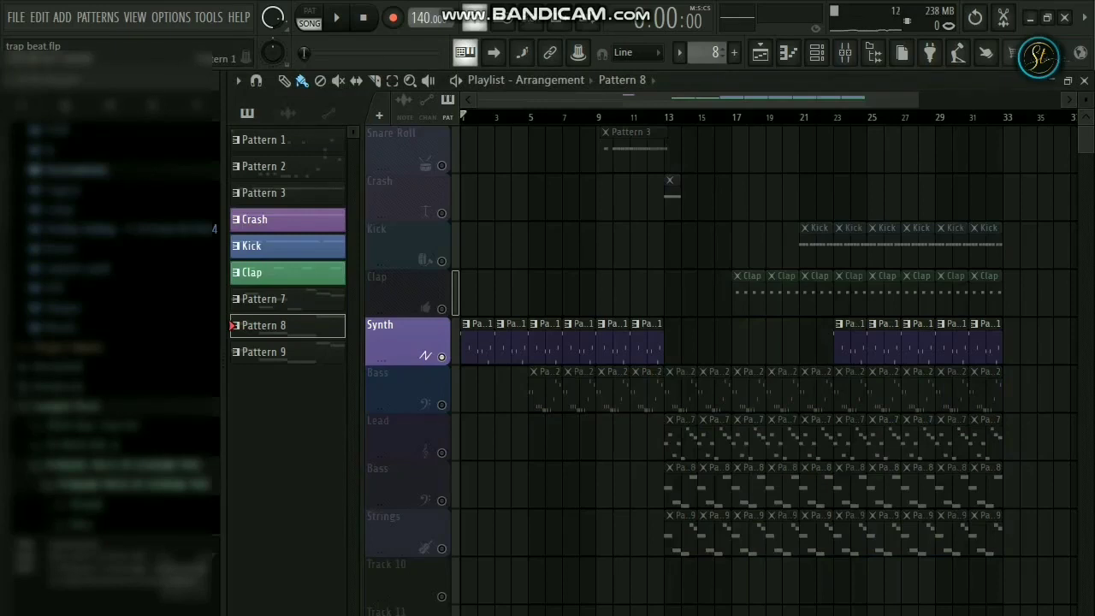
double_click(479, 351)
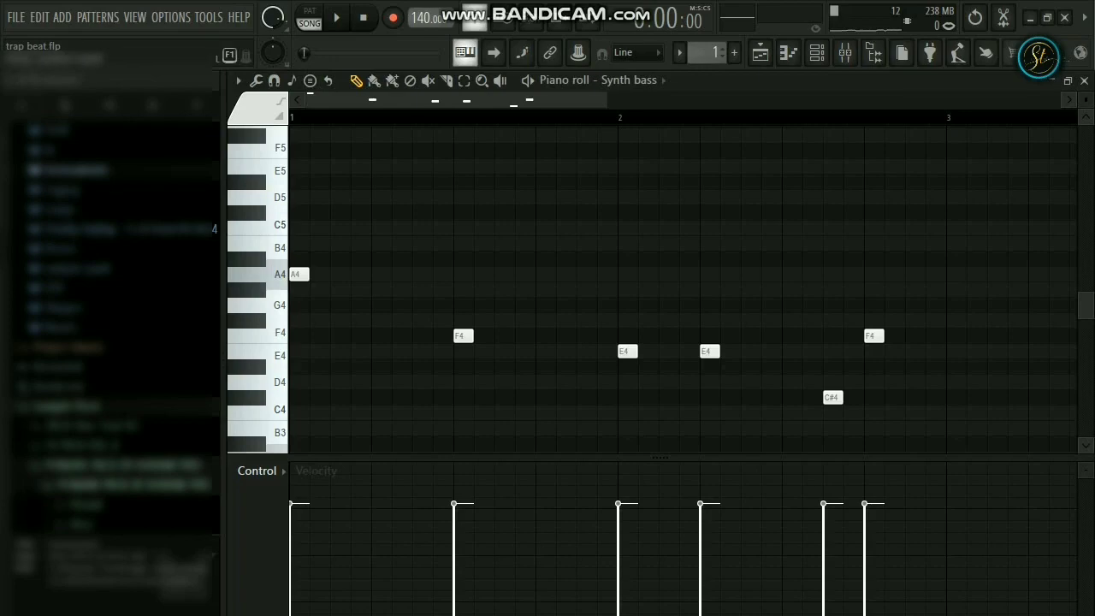
key(l)
key(space)
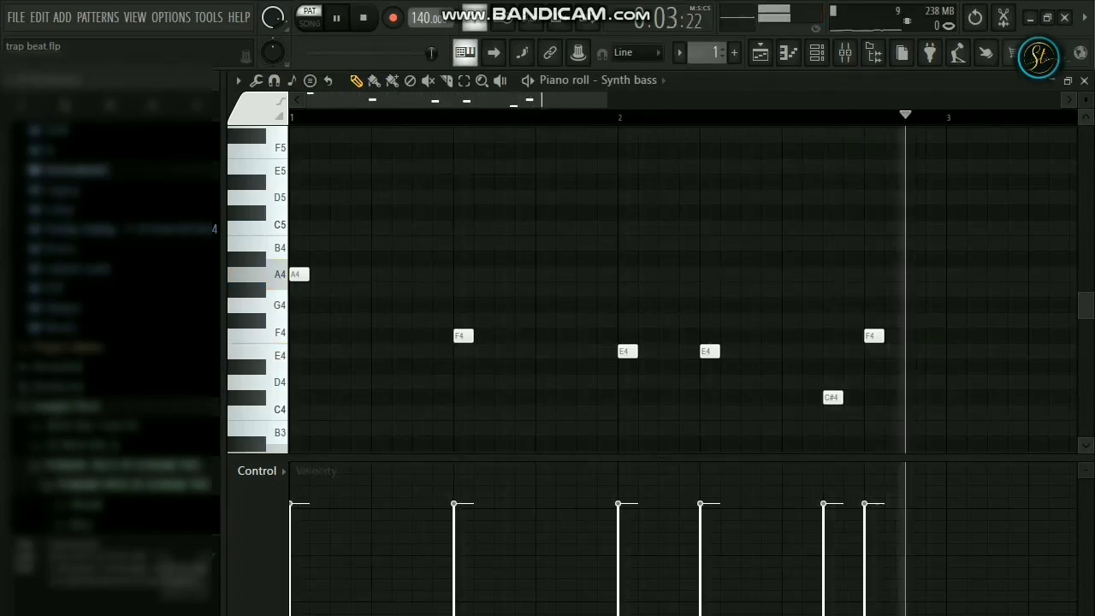
key(space)
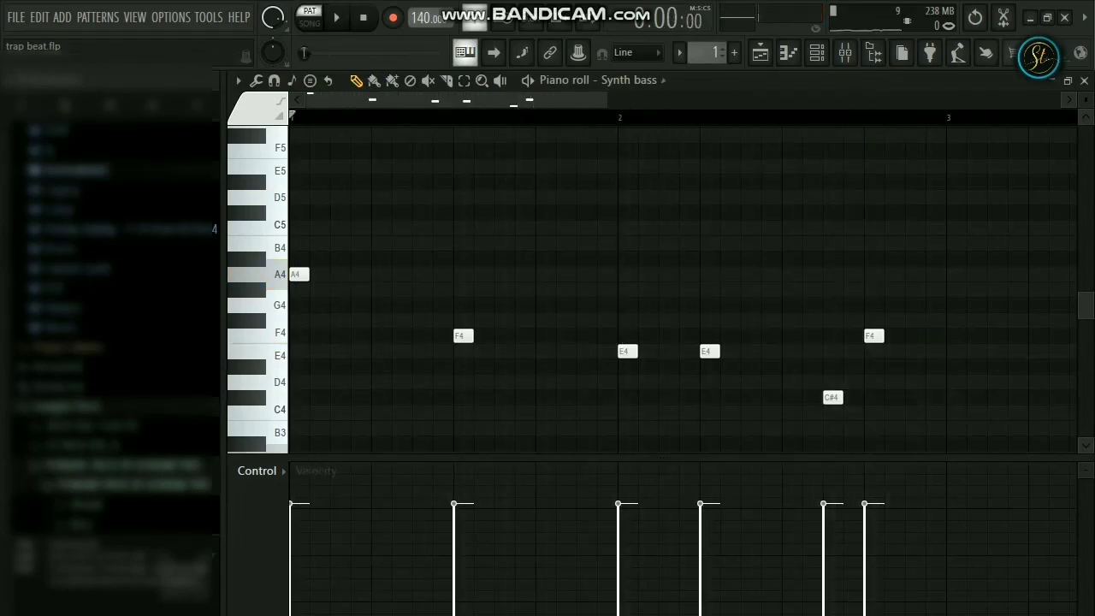
- Inspect the Synth bass channel's instrument settings, audition a note on its keyboard and close the instrument
click(817, 52)
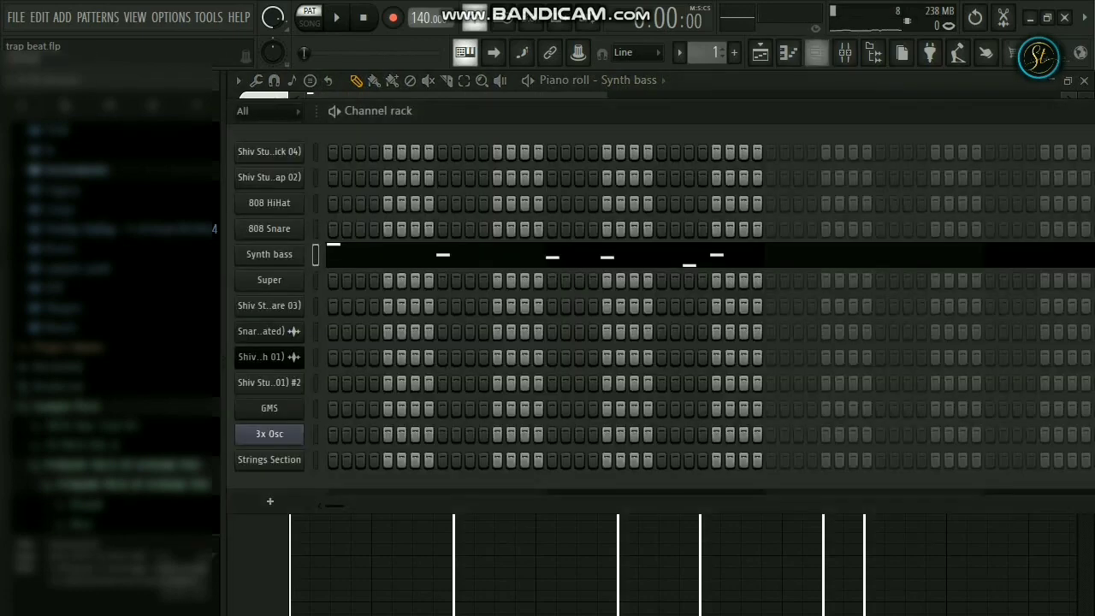
click(269, 254)
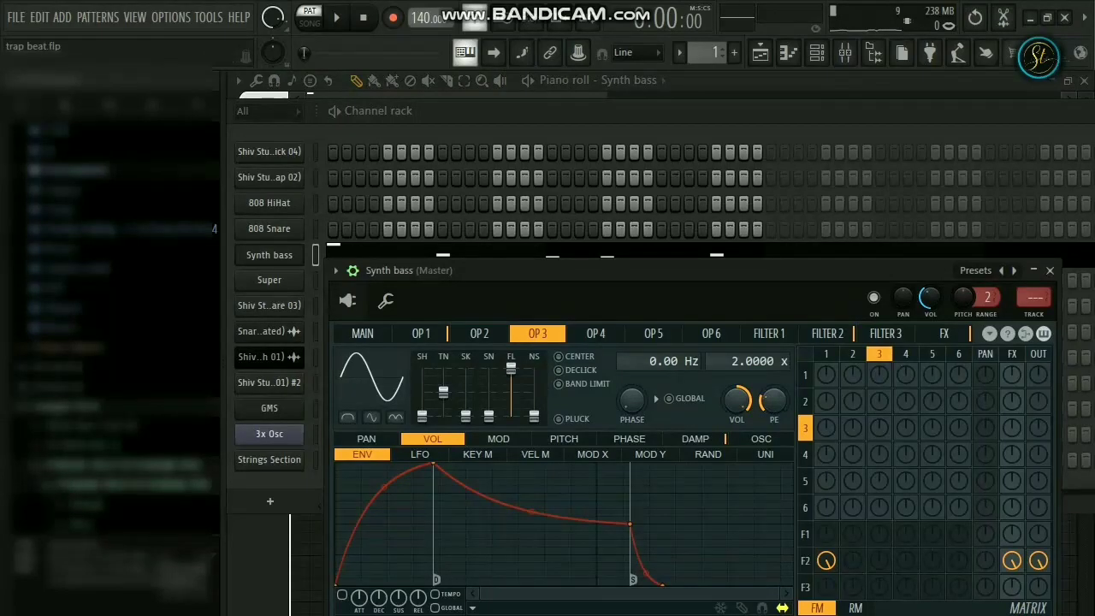
drag(599, 270, 574, 126)
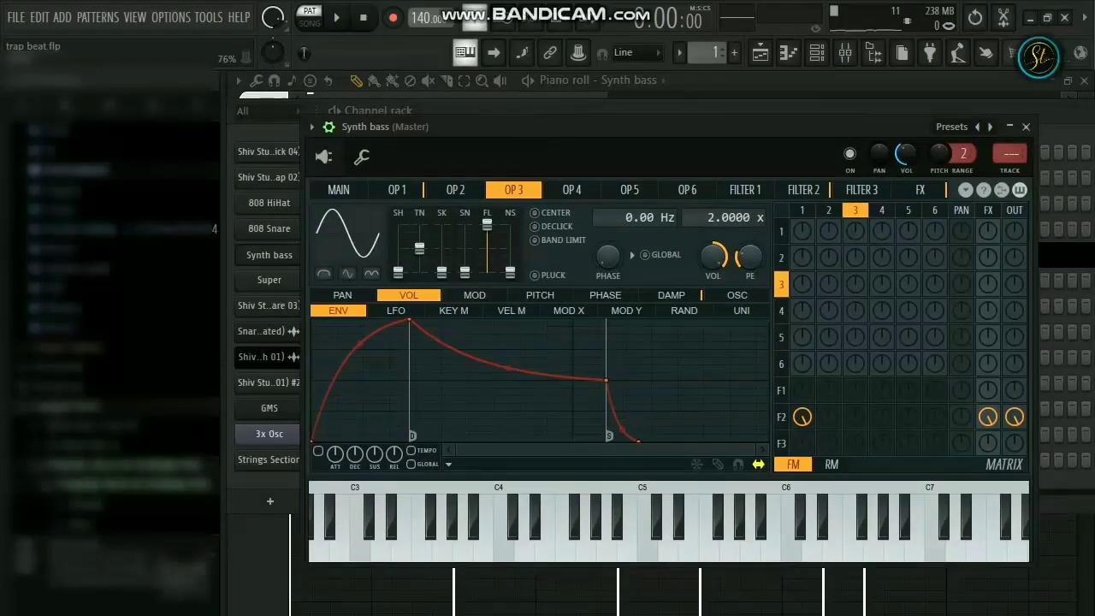
click(669, 547)
click(1026, 126)
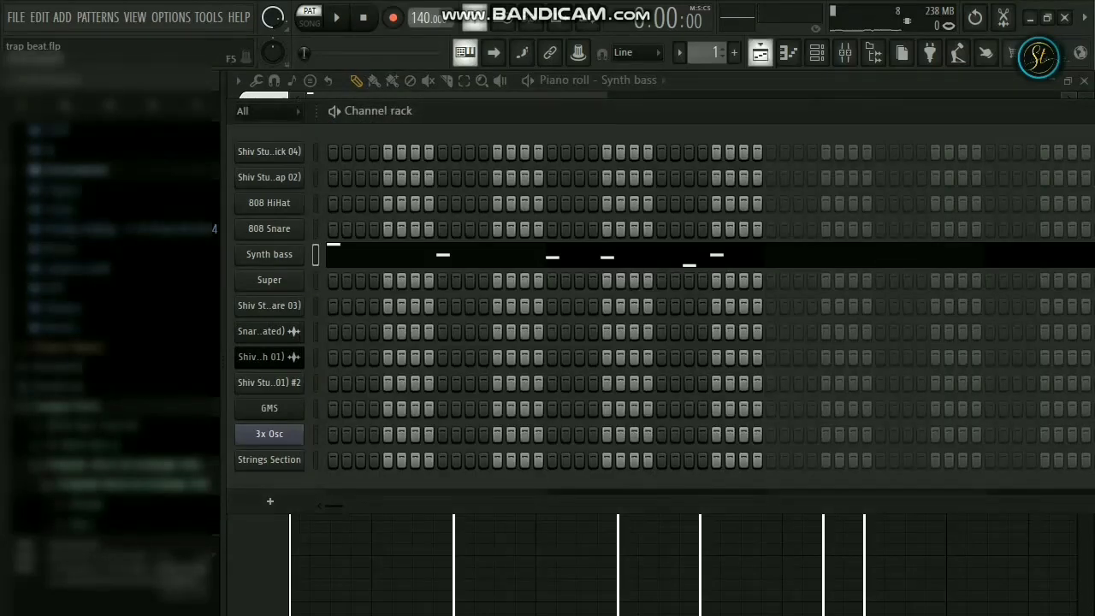
- Solo the Bass track playing Pattern 2, open its clip in the piano roll and play the Super notes from bar 1
click(759, 52)
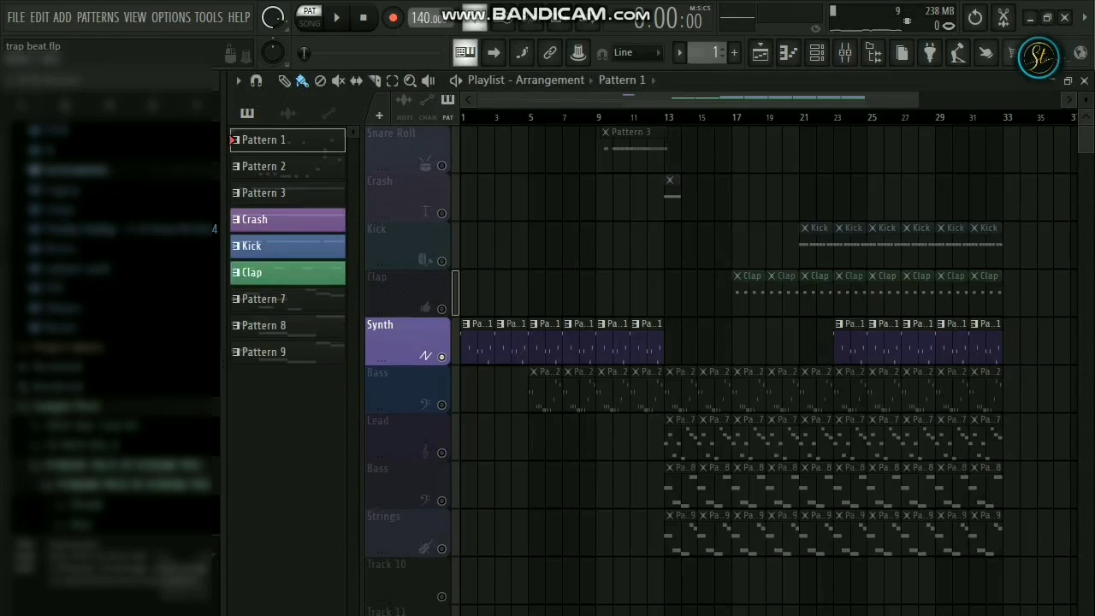
right_click(442, 404)
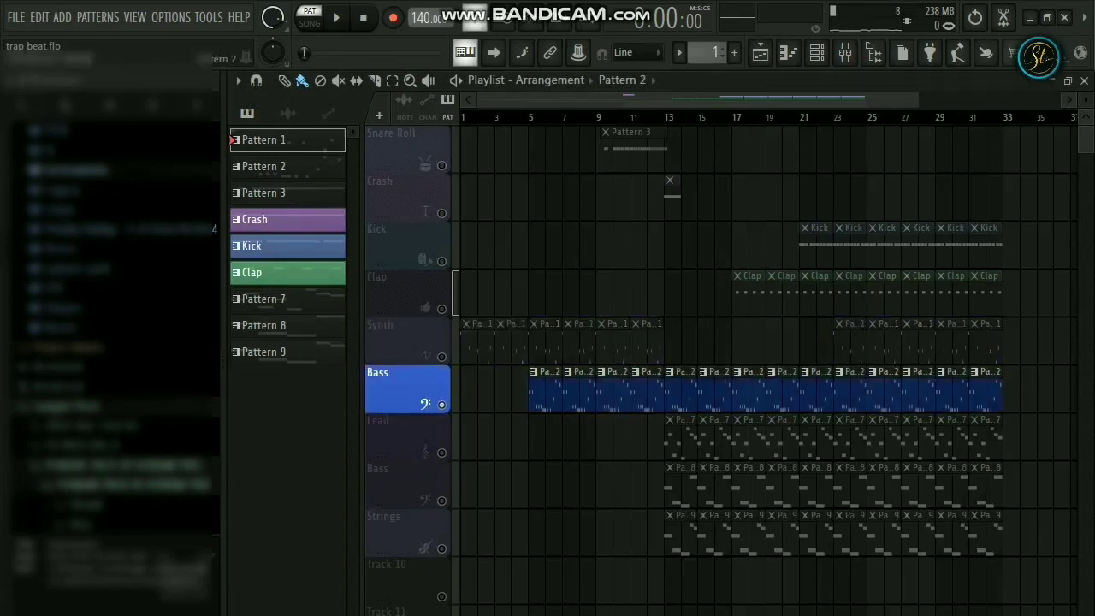
double_click(544, 371)
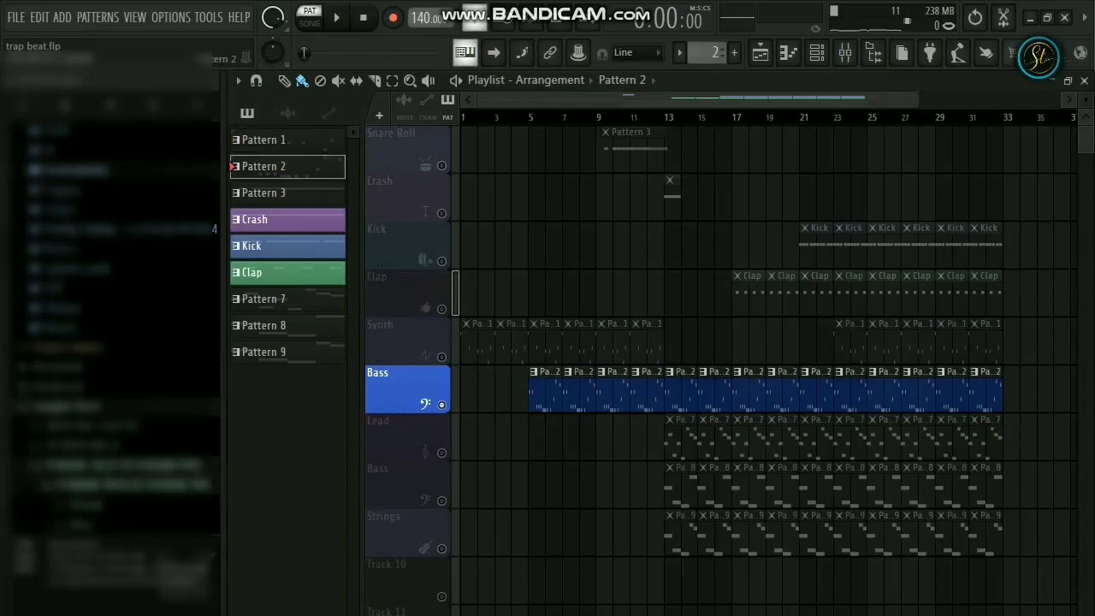
double_click(545, 395)
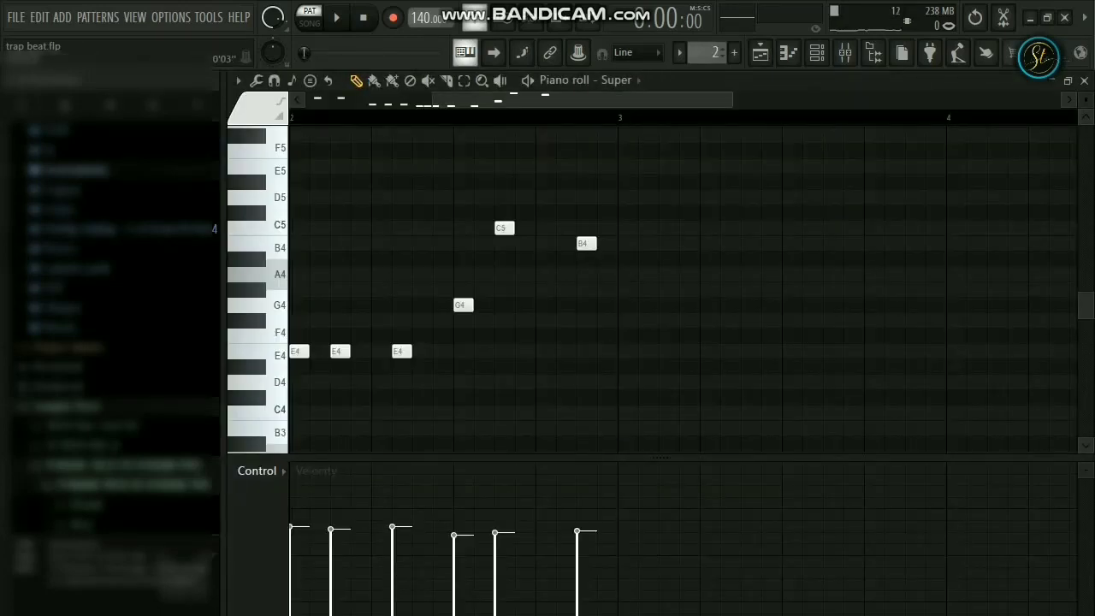
drag(581, 100, 455, 100)
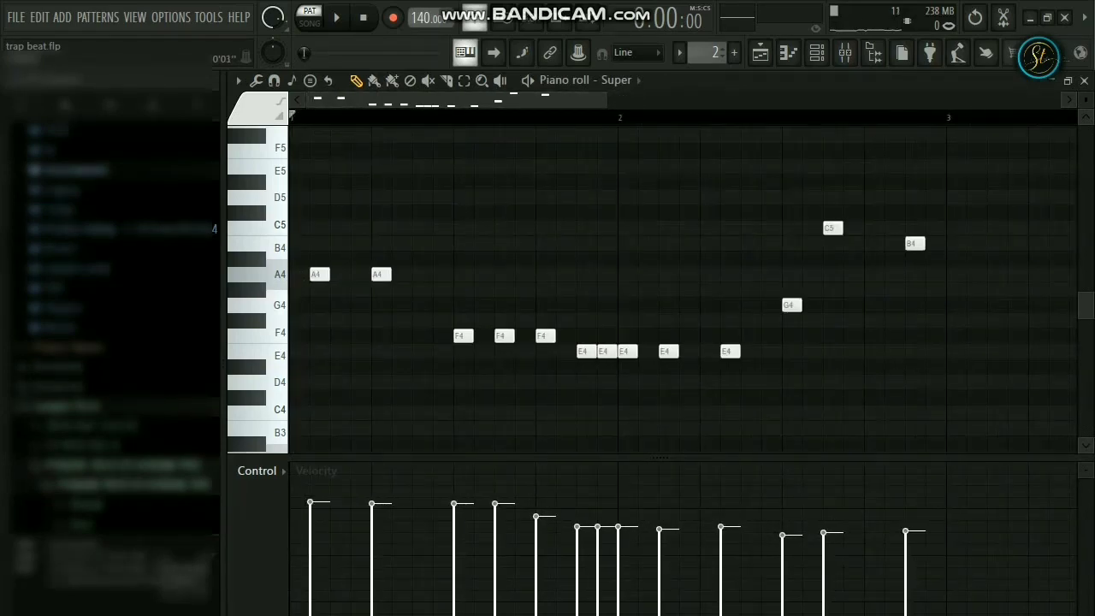
key(space)
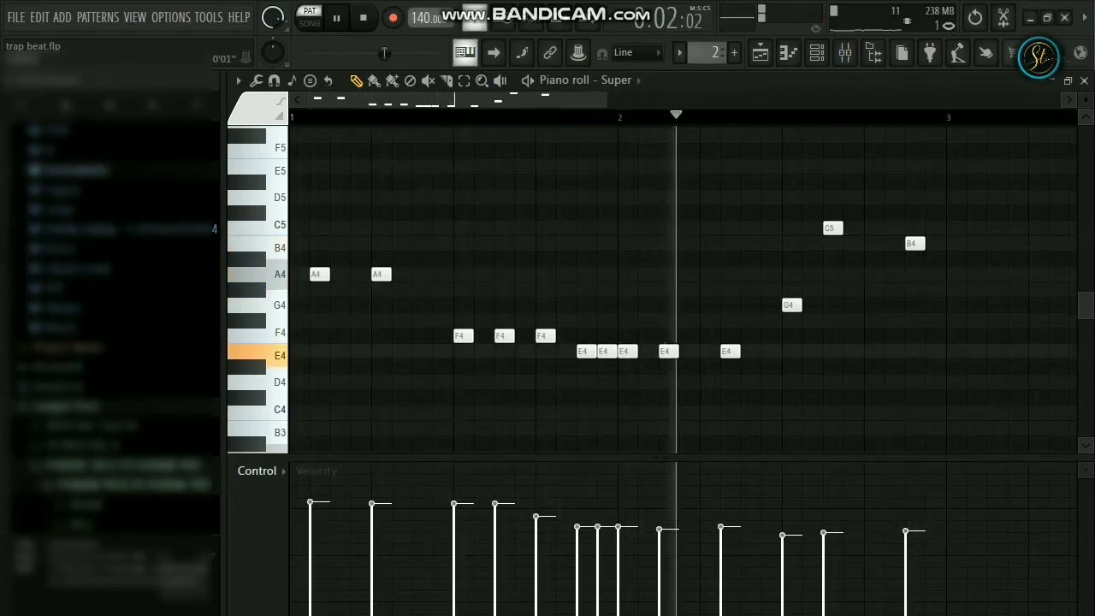
key(space)
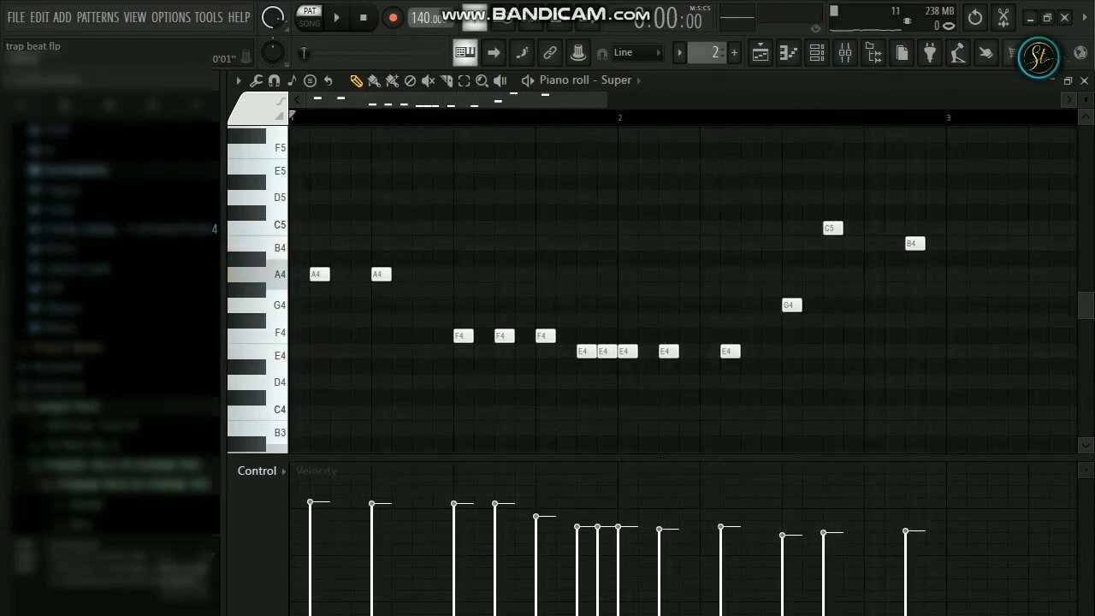
- Inspect the Super channel's instrument settings and close the instrument
key(F6)
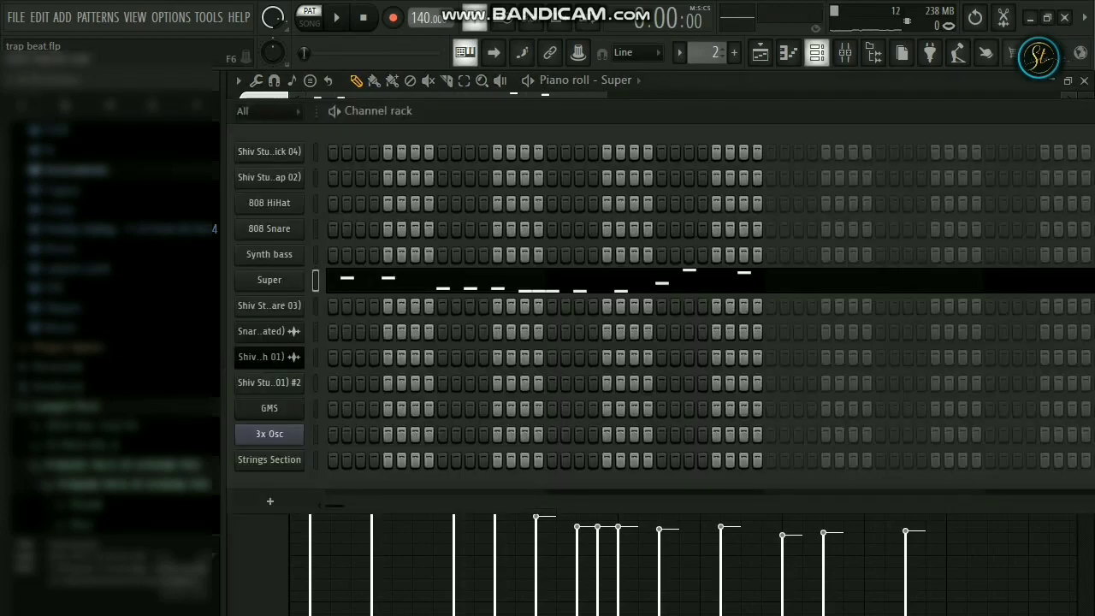
click(270, 280)
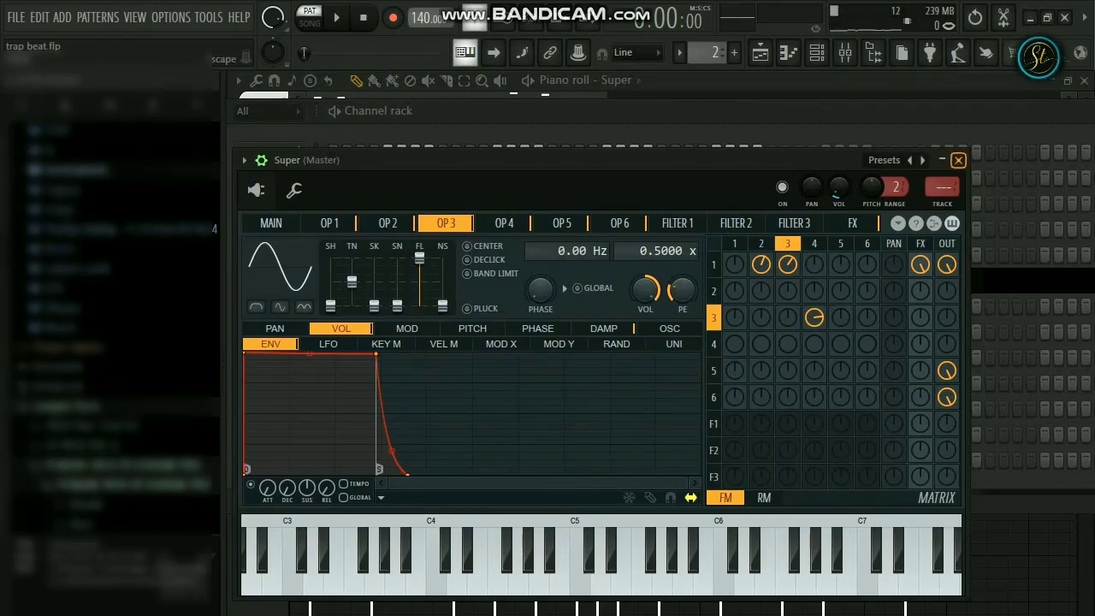
click(958, 160)
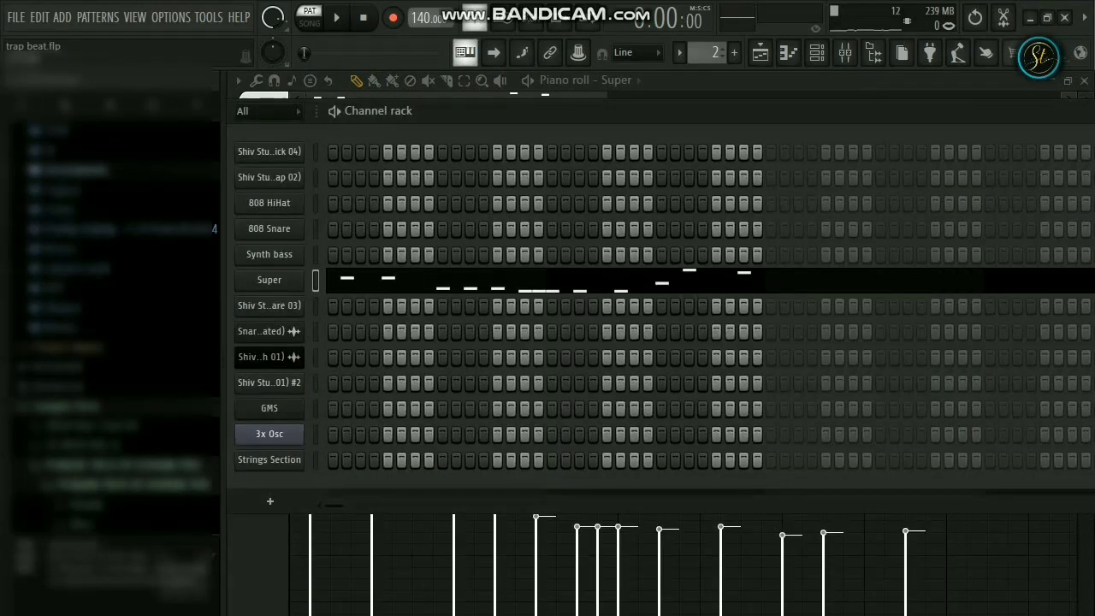
- Open the Snare Roll track's Pattern 3 clip in the piano roll, show the whole roll and play it
click(760, 52)
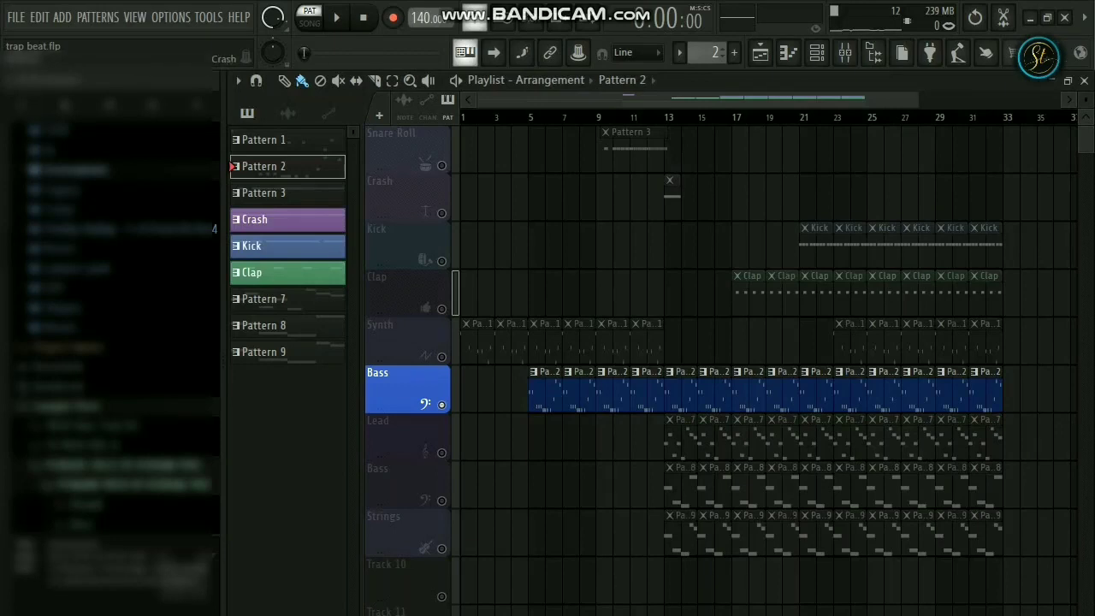
click(287, 194)
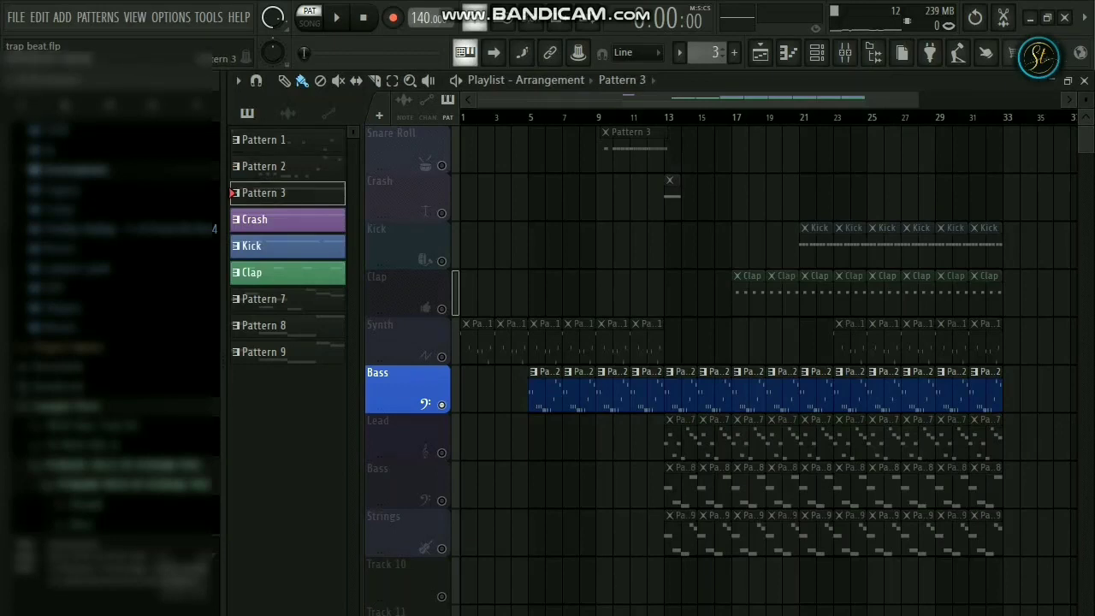
double_click(635, 164)
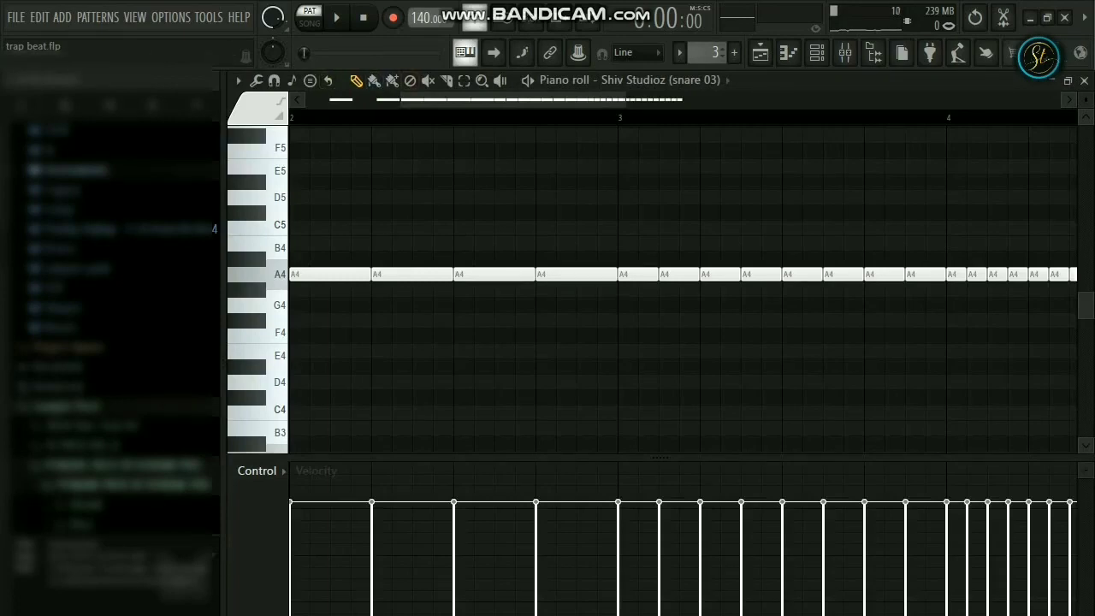
drag(513, 100, 419, 101)
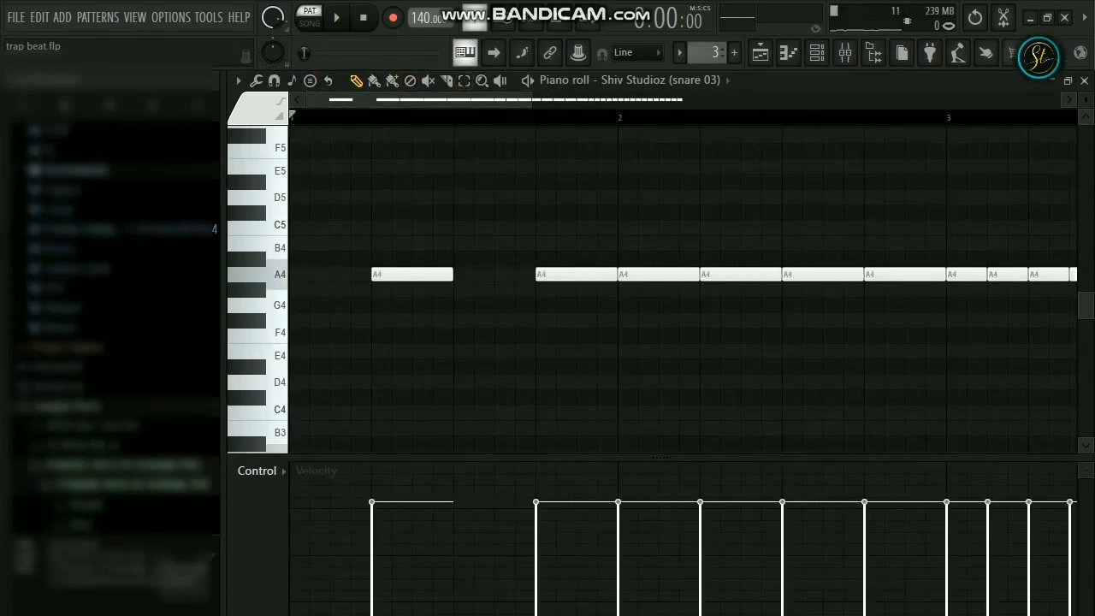
drag(530, 100, 838, 100)
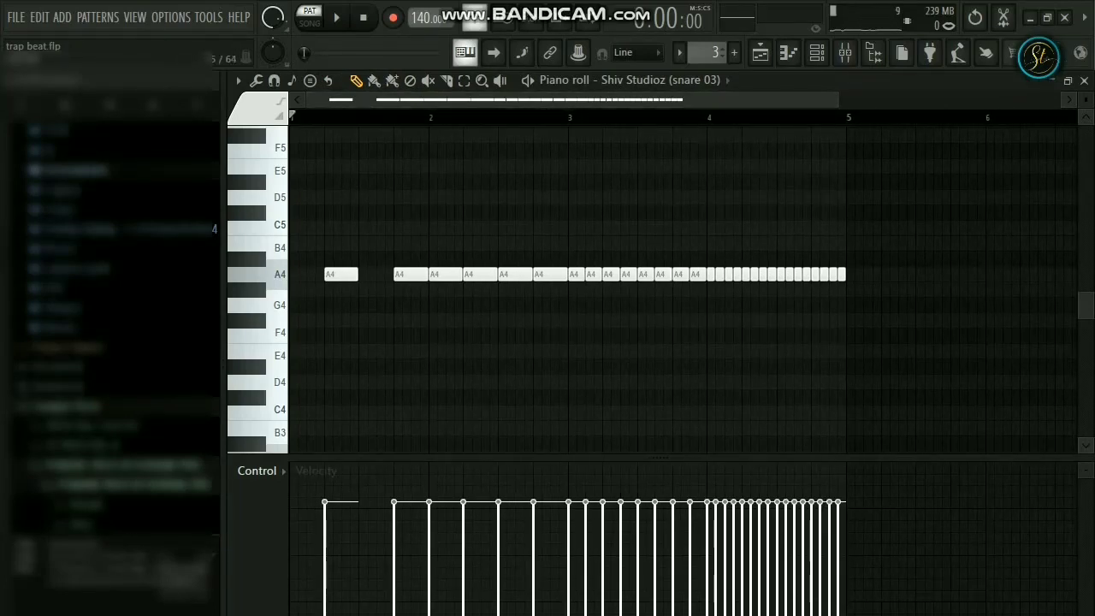
key(space)
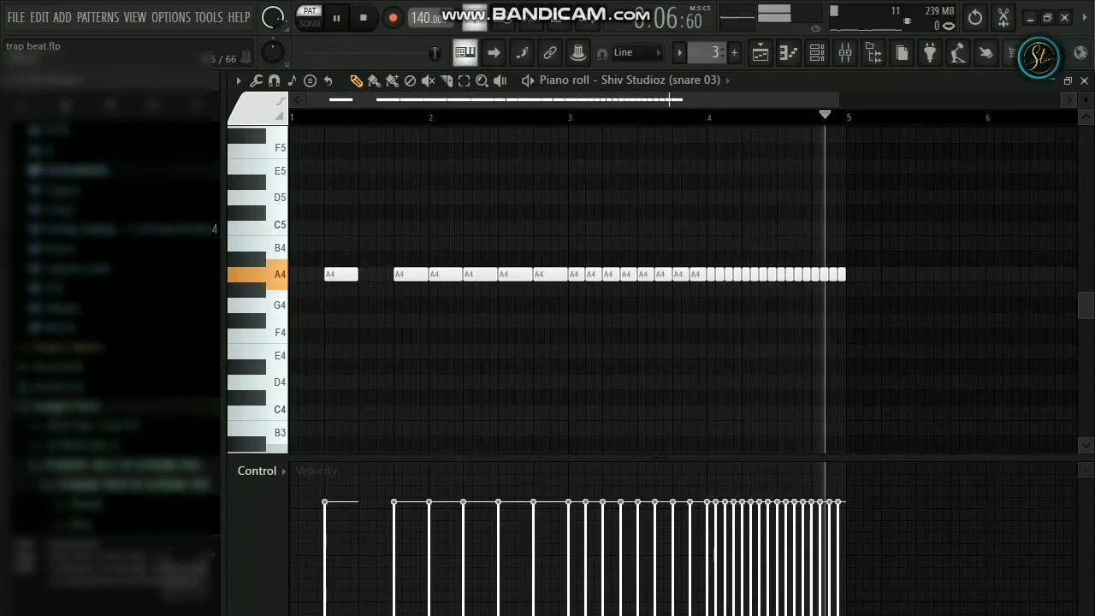
key(space)
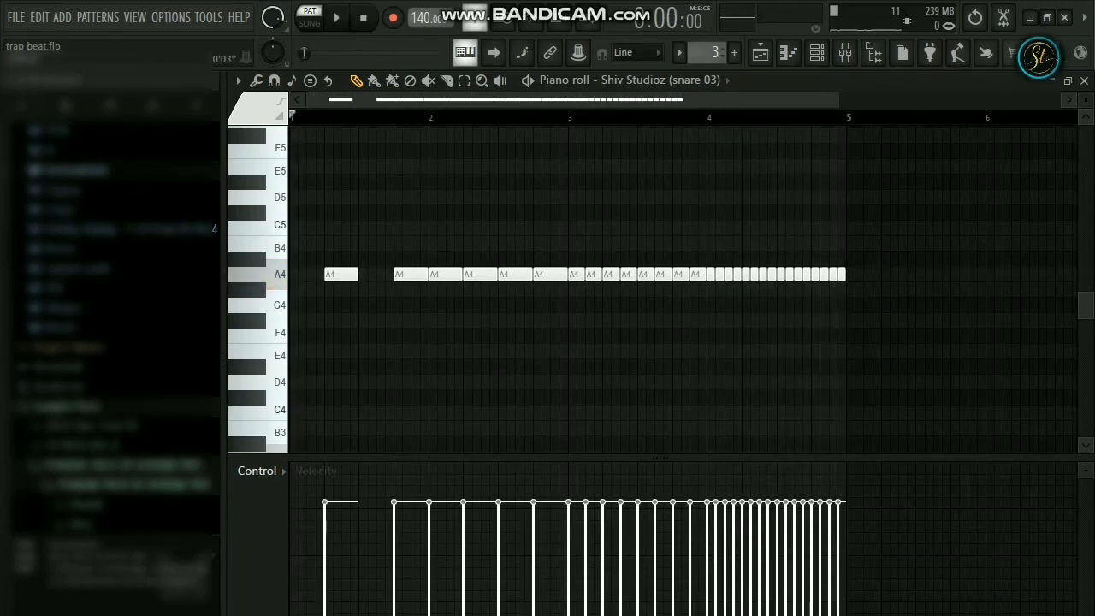
- Inspect the sampler settings of the Shiv Studioz (snare 03) channel and close them
click(817, 53)
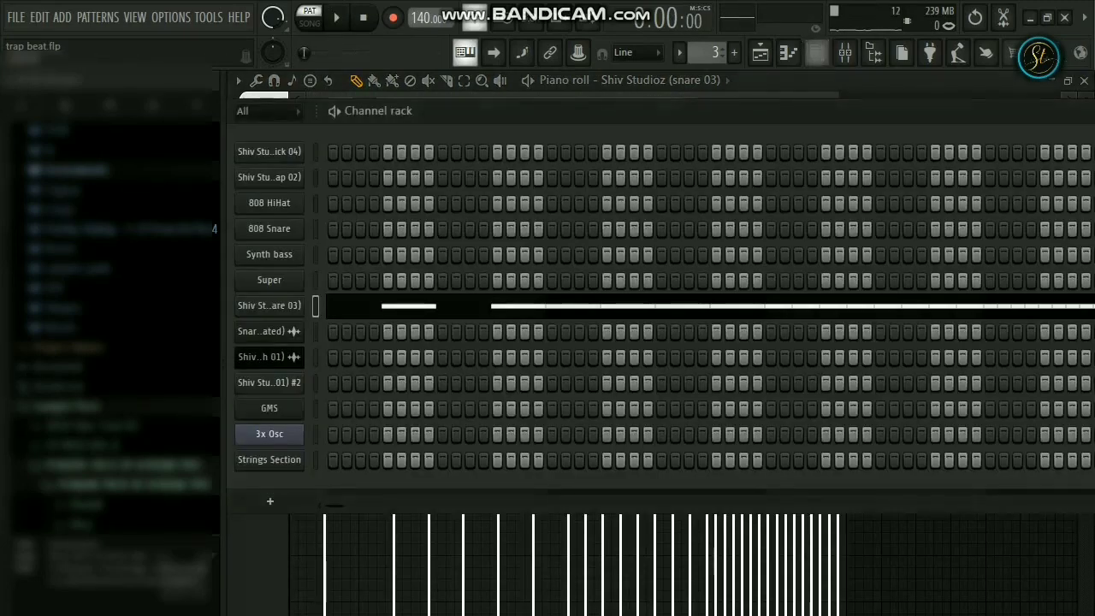
click(270, 305)
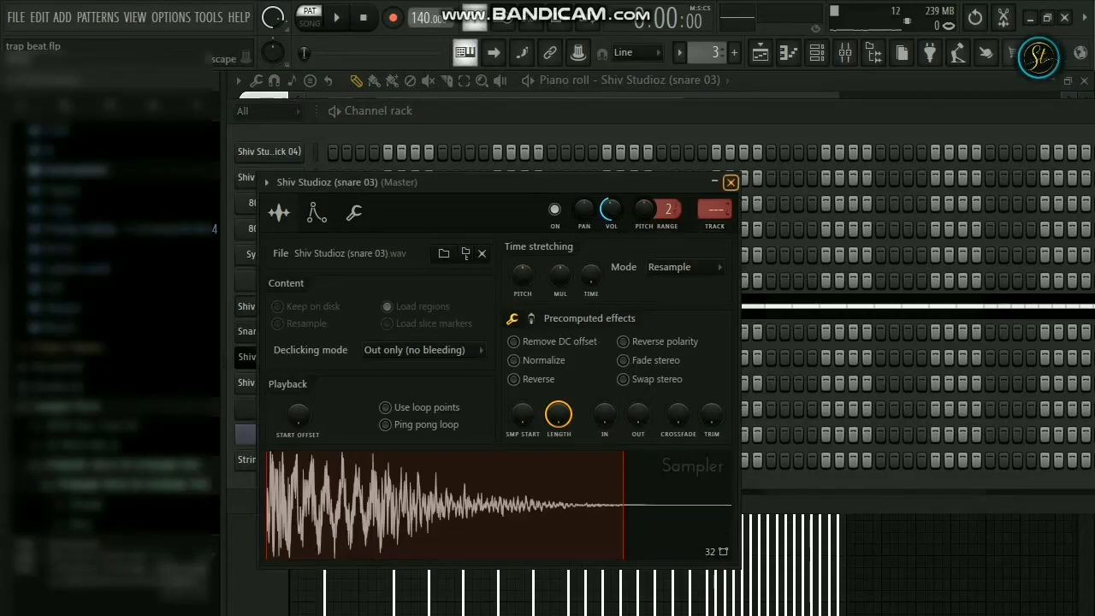
click(730, 182)
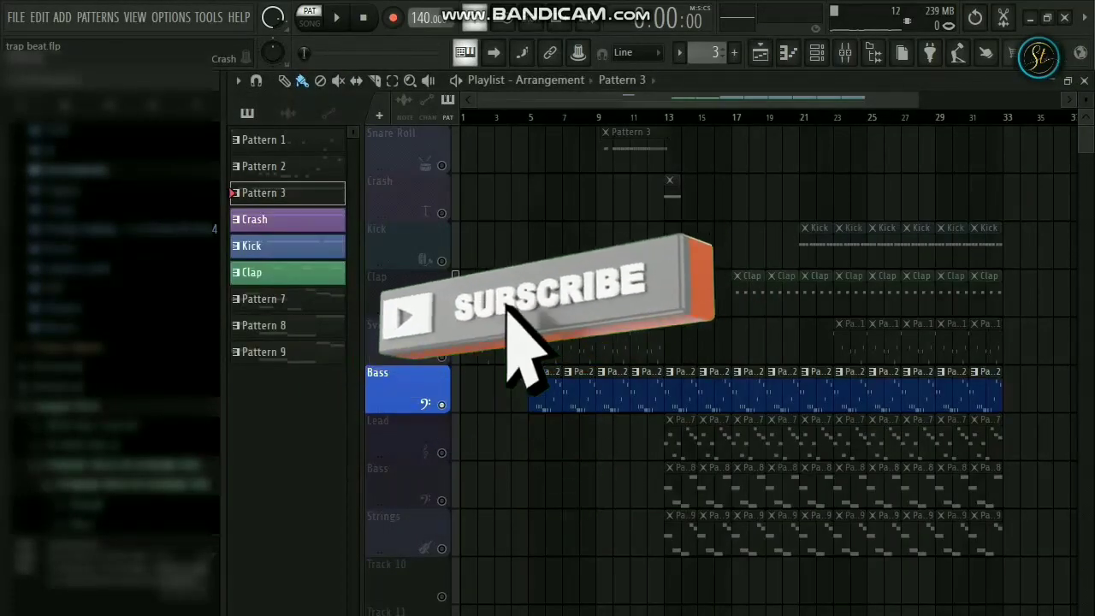
- Select the Crash pattern, solo the Crash track, open its clip in the piano roll and play the note
click(287, 220)
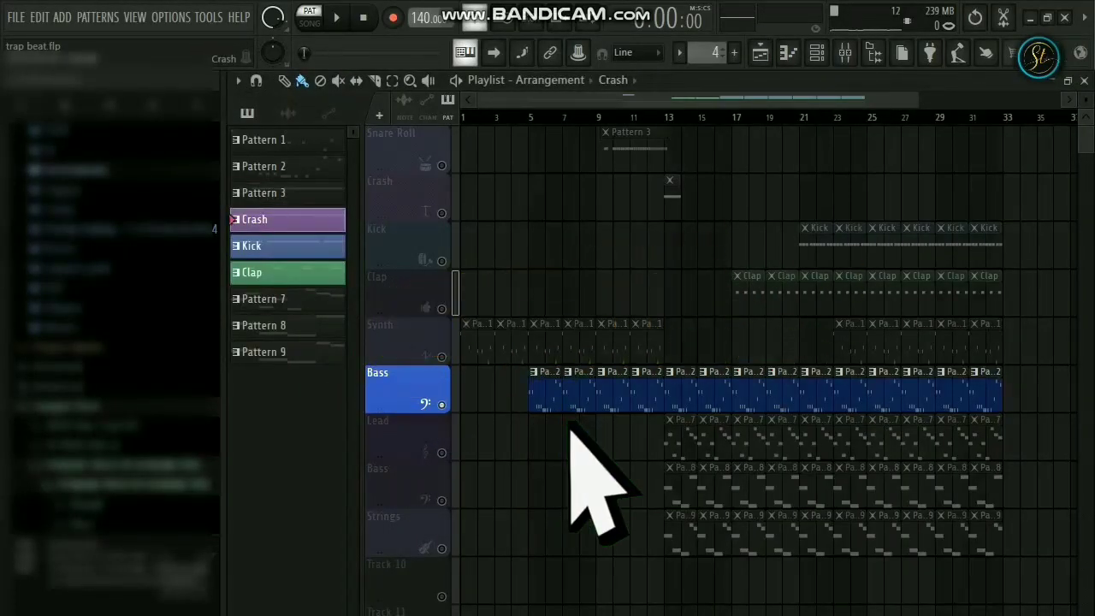
right_click(442, 213)
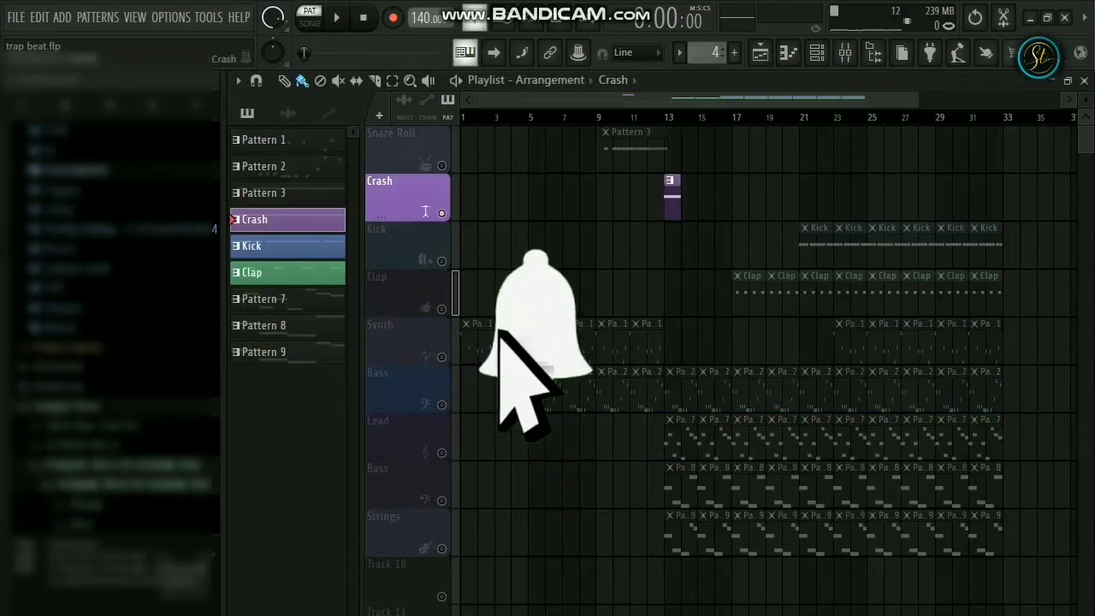
double_click(672, 205)
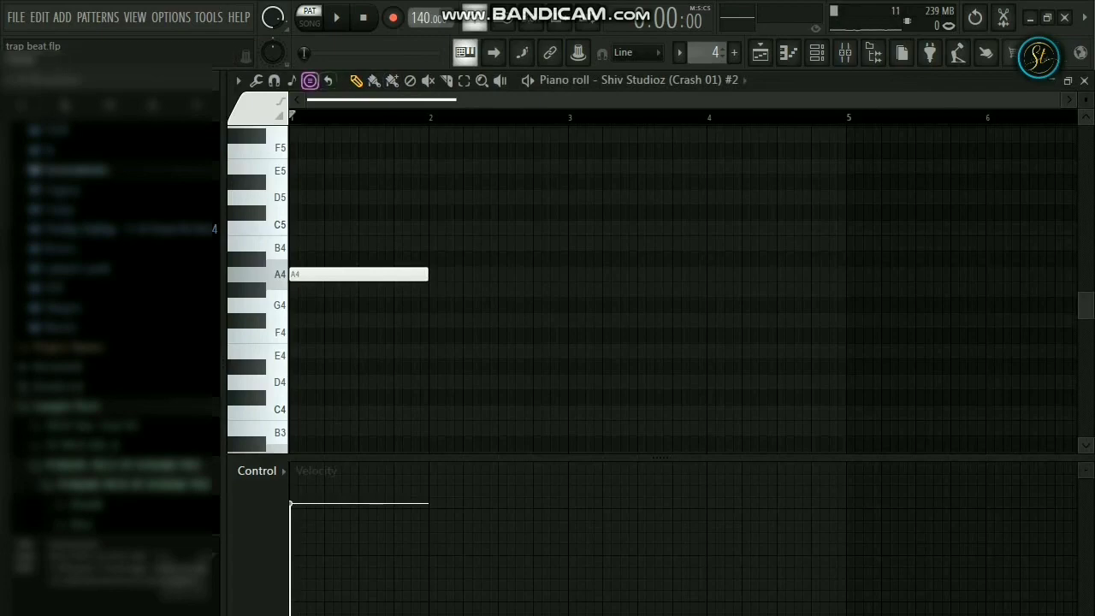
key(space)
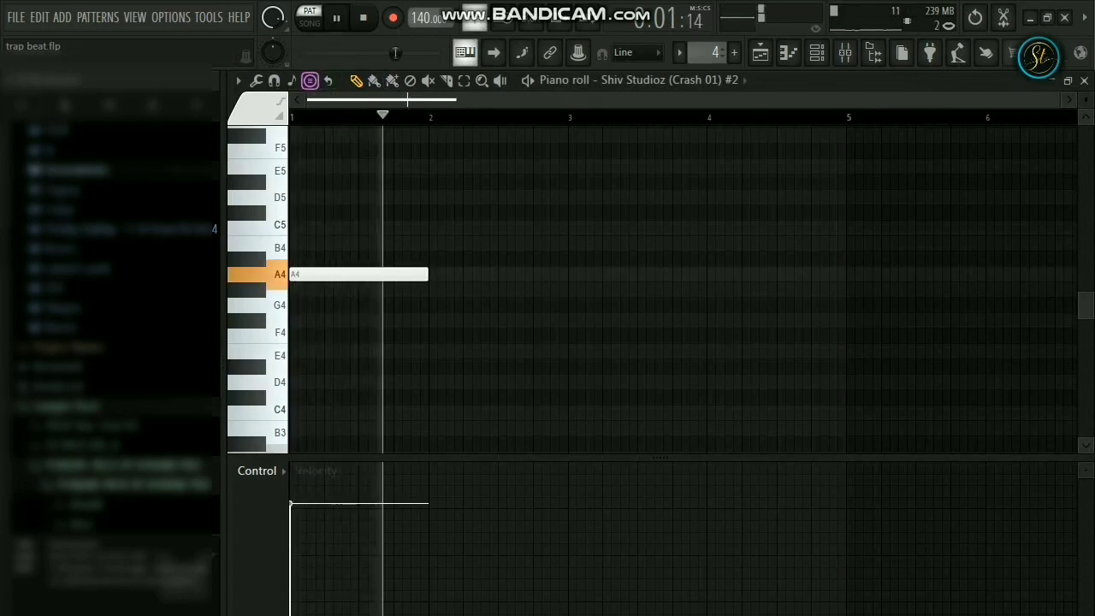
key(space)
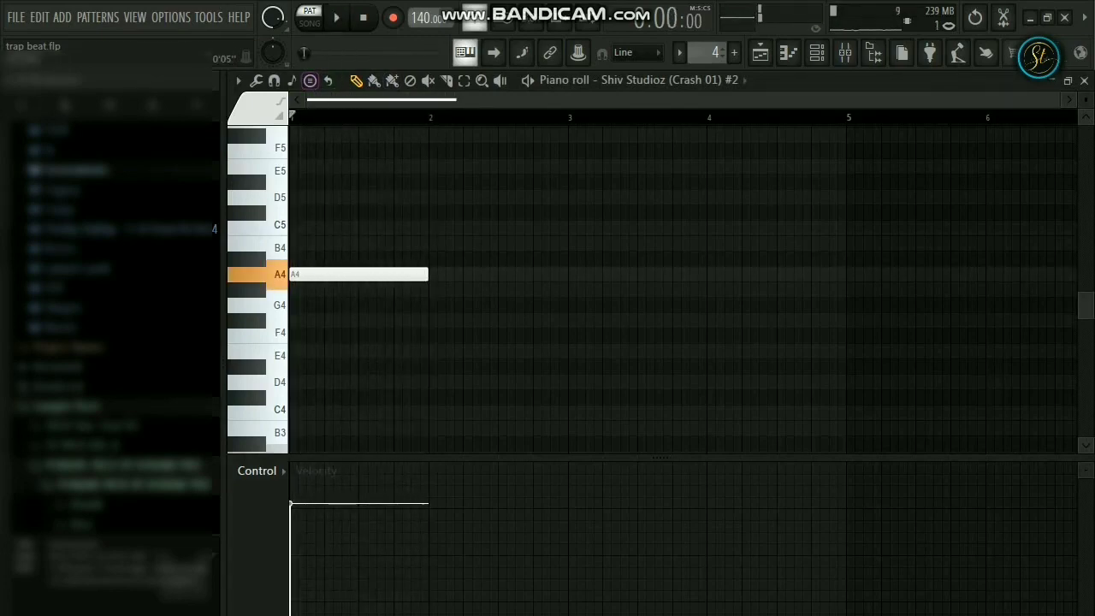
- Inspect the sampler settings of the Shiv Studioz (Crash 01) #2 channel, preview its sample and close them
click(817, 53)
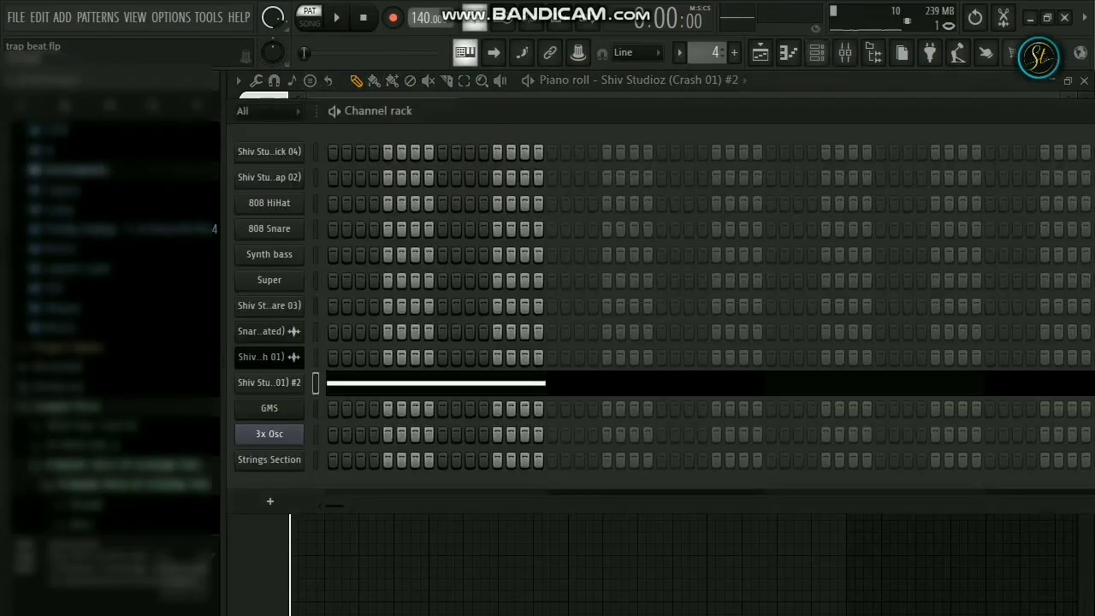
click(269, 383)
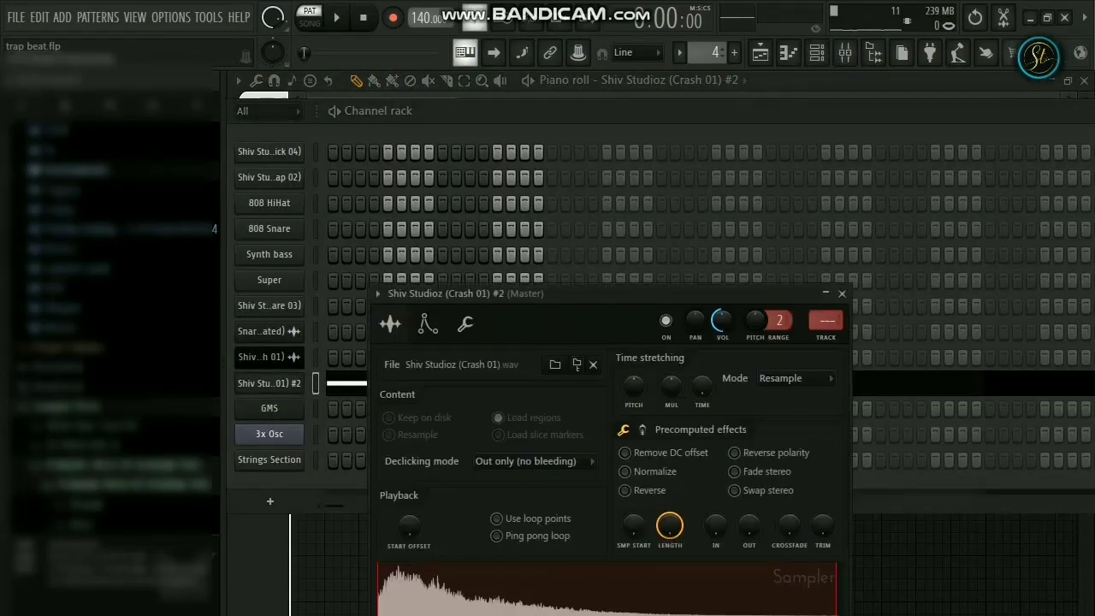
click(606, 590)
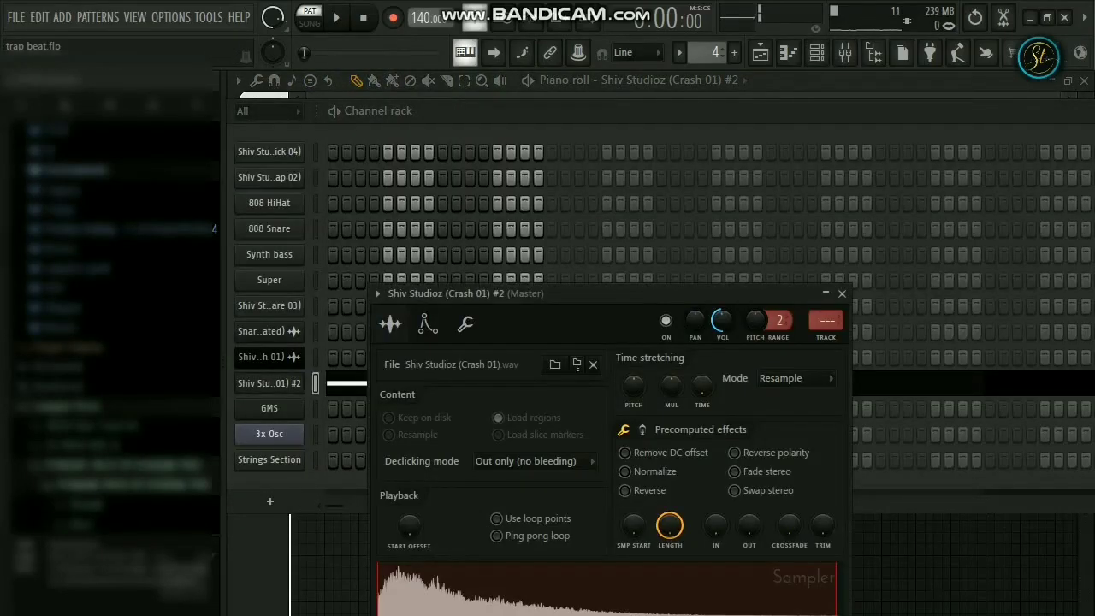
click(842, 293)
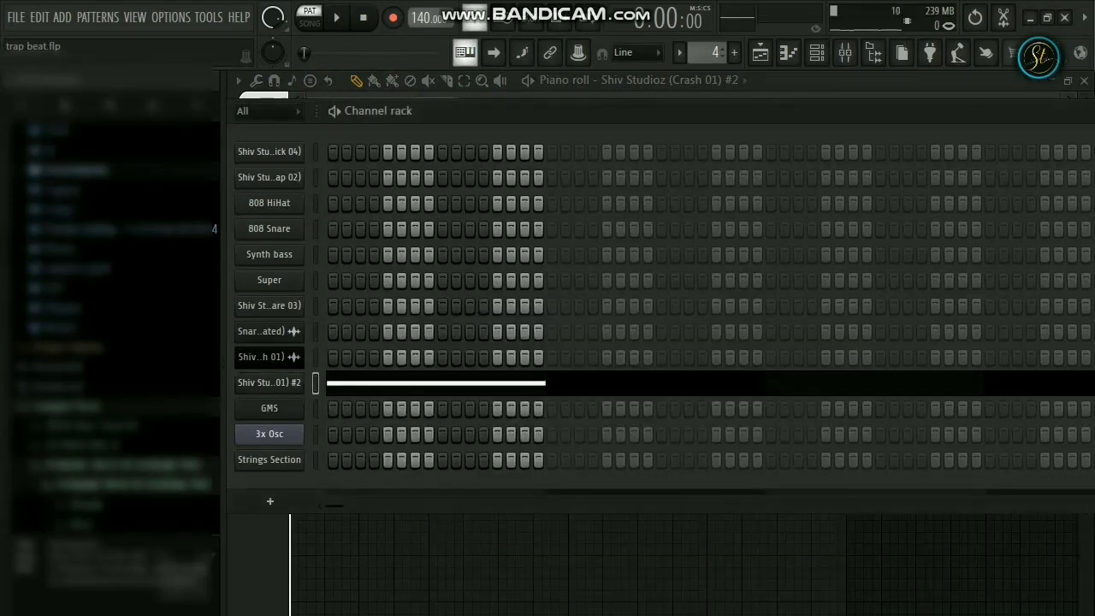
- Solo the Kick track, open its clip in the piano roll, show the pattern from bar 1 and play it
click(761, 53)
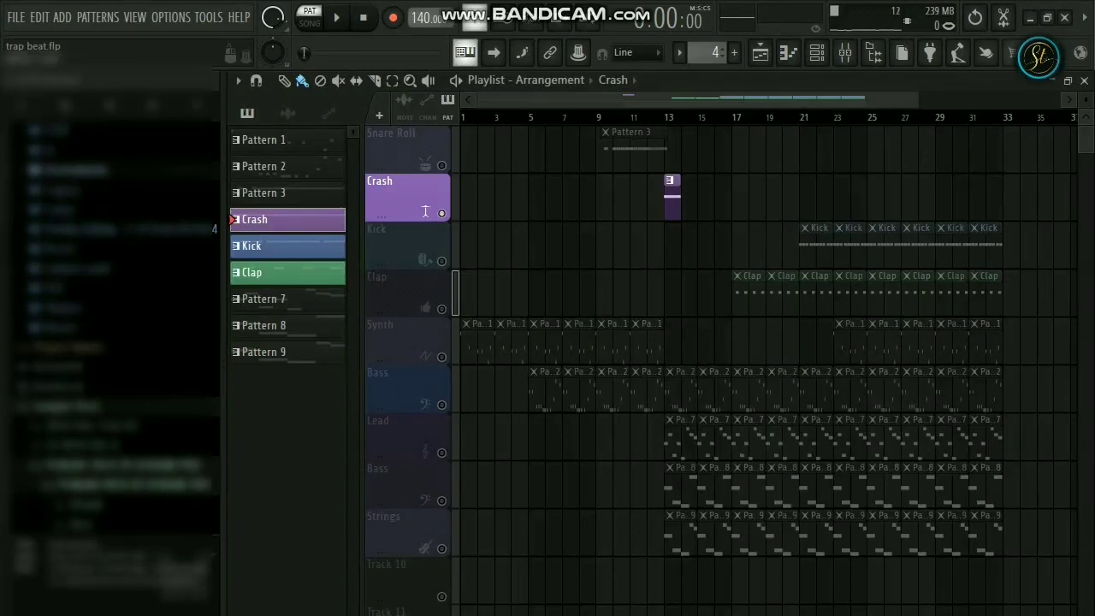
click(425, 257)
double_click(818, 255)
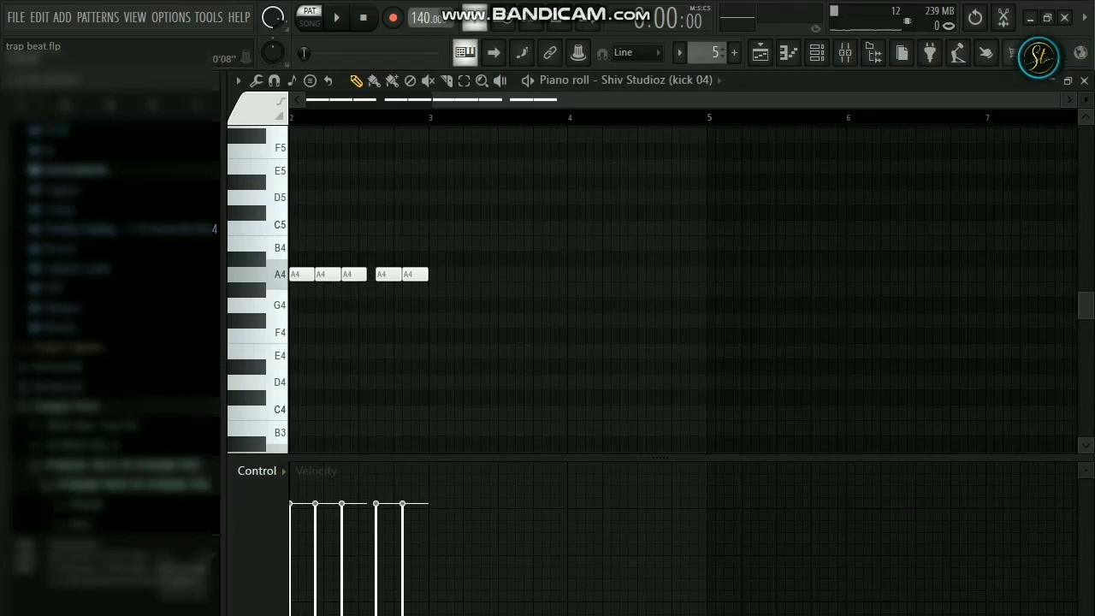
drag(744, 100, 618, 100)
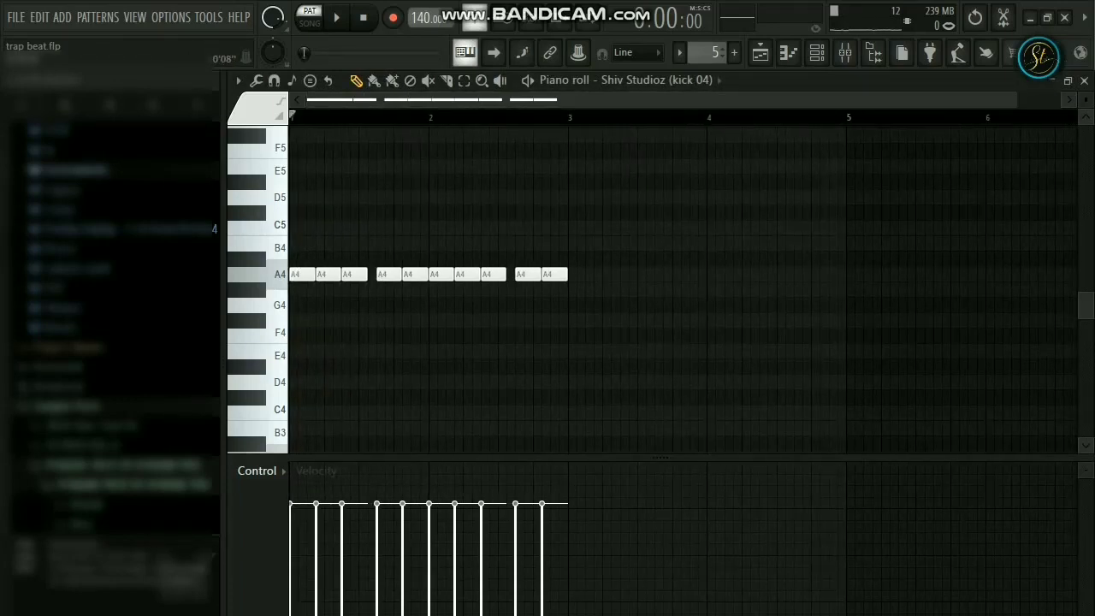
drag(1016, 100, 733, 100)
key(space)
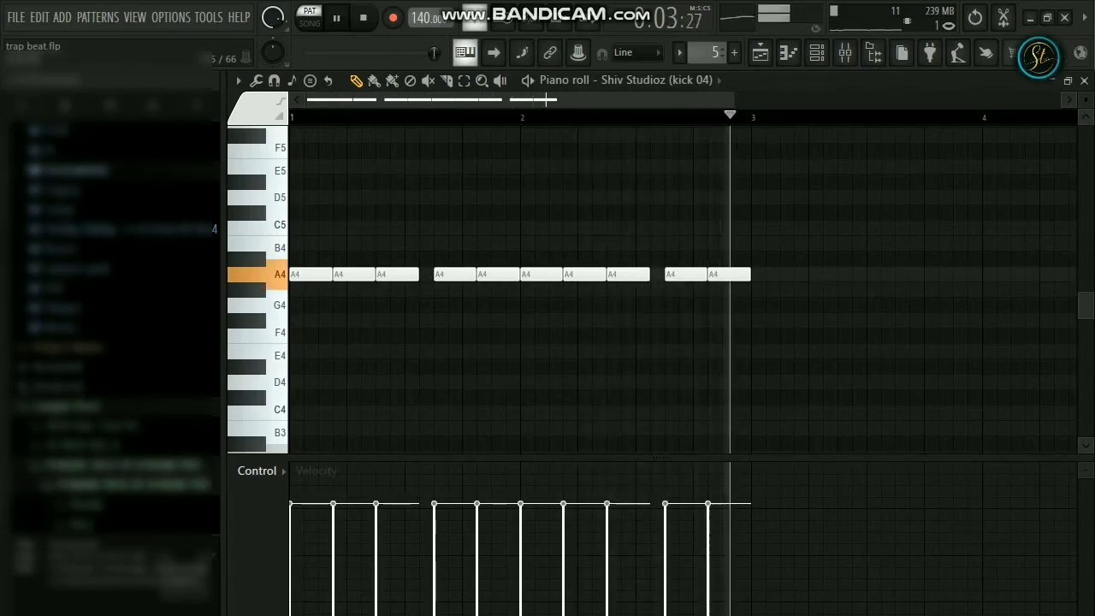
key(space)
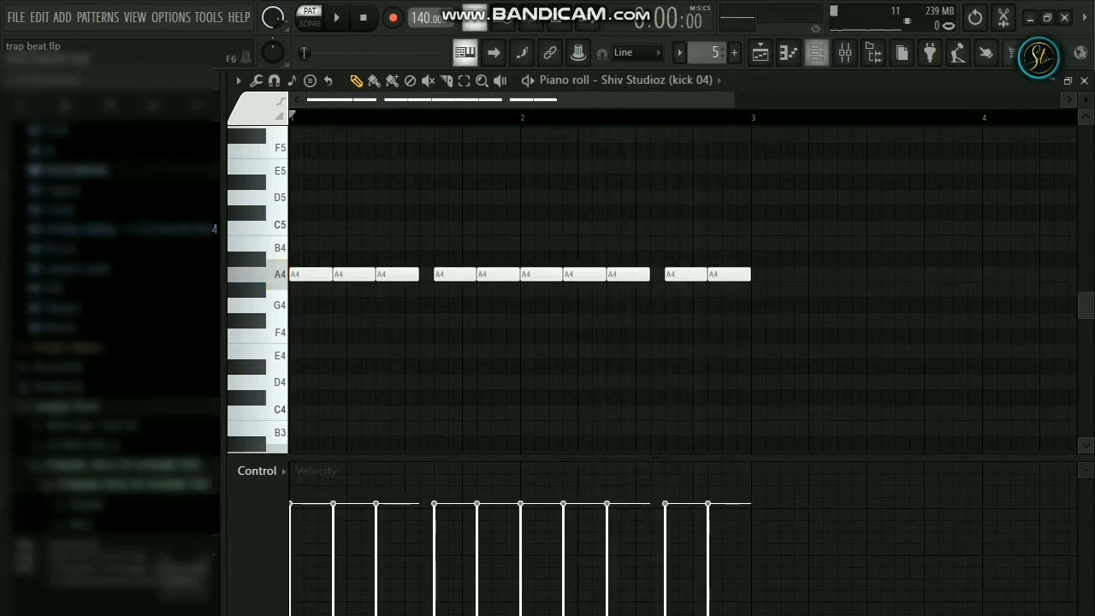
- Inspect the sampler settings of the Shiv Studioz (kick 04) channel and close them
key(F6)
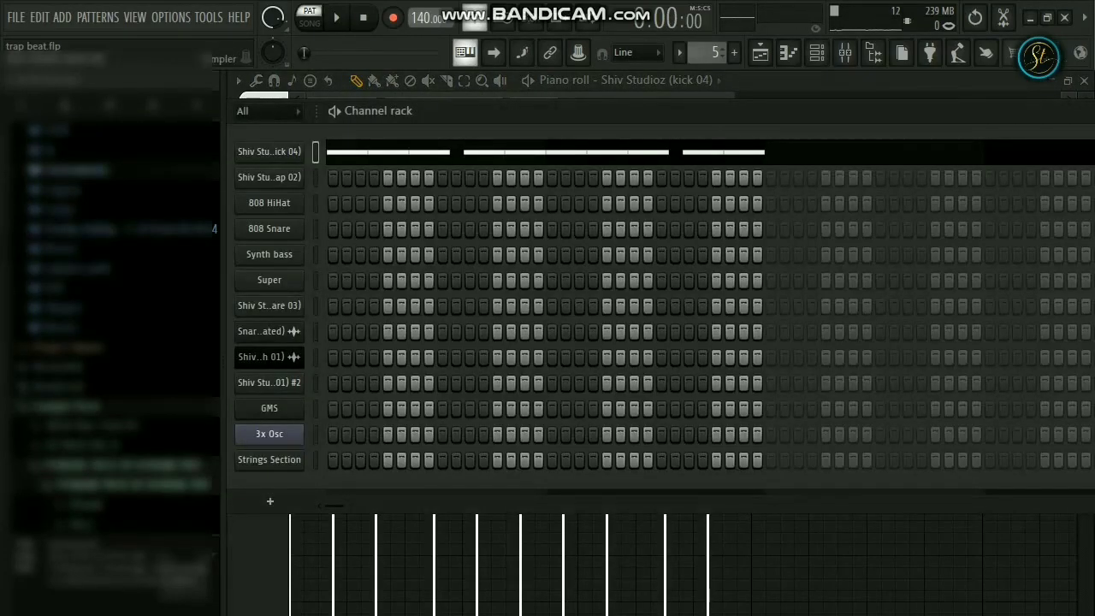
click(269, 151)
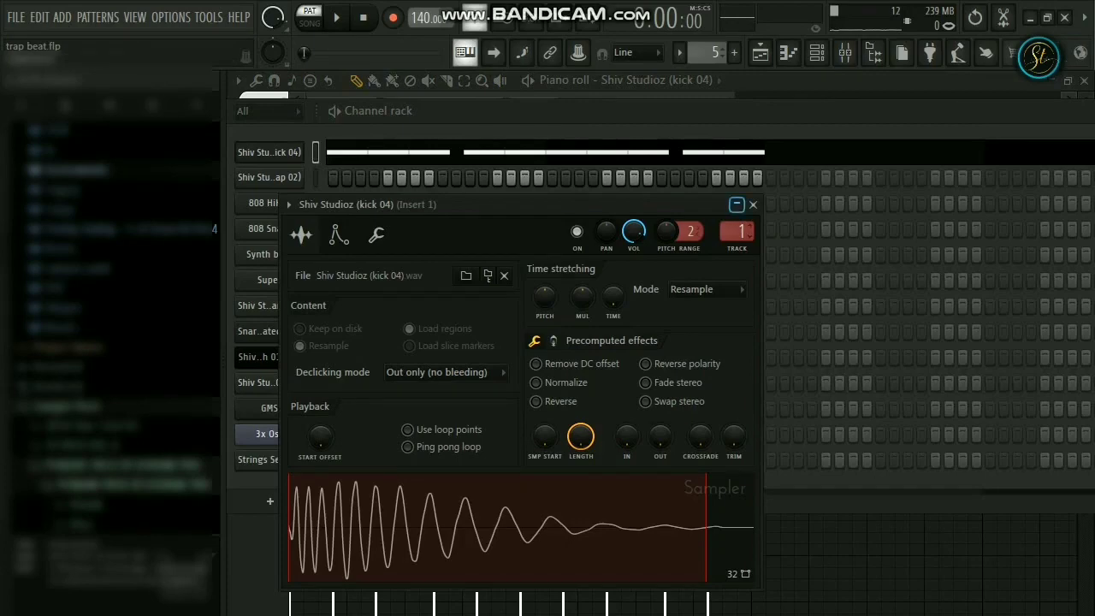
click(752, 204)
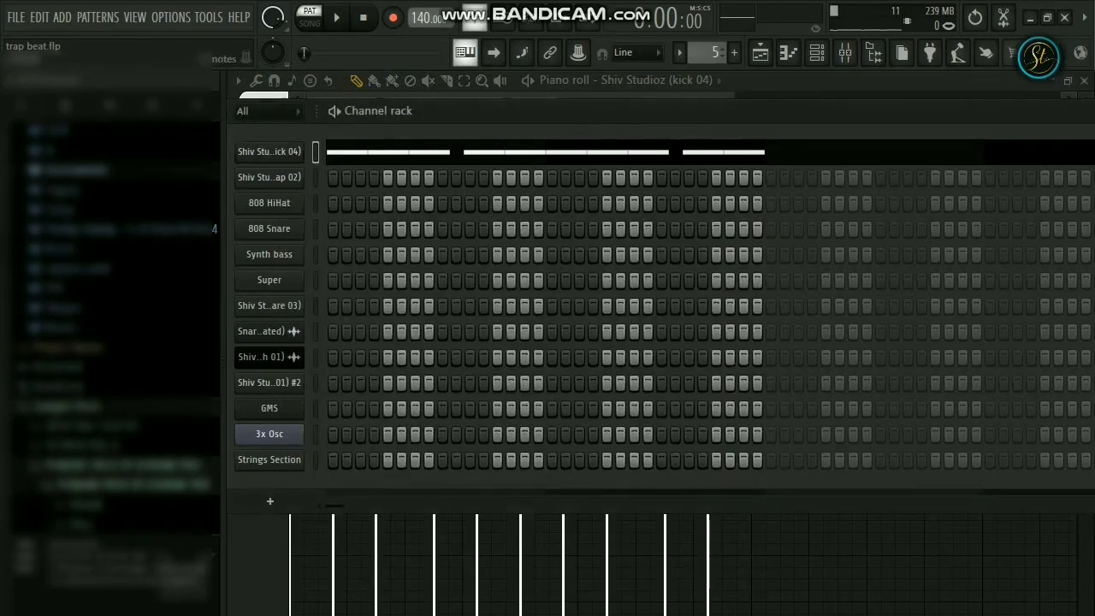
- Solo the Clap track and play the Clap pattern in the piano roll of the Shiv Studioz (Clap 02) channel
click(760, 53)
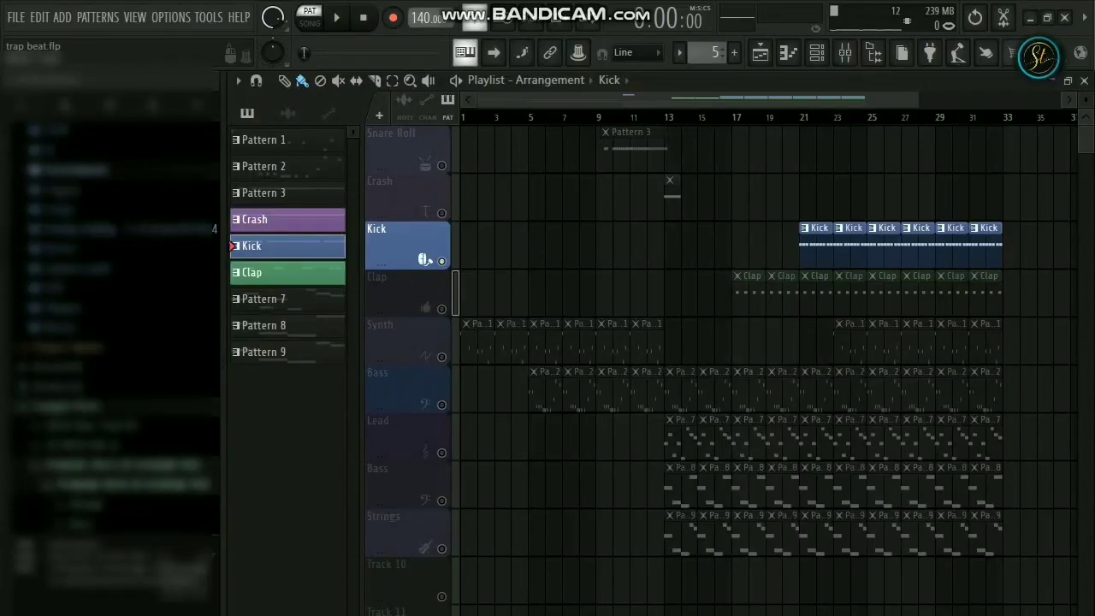
click(423, 305)
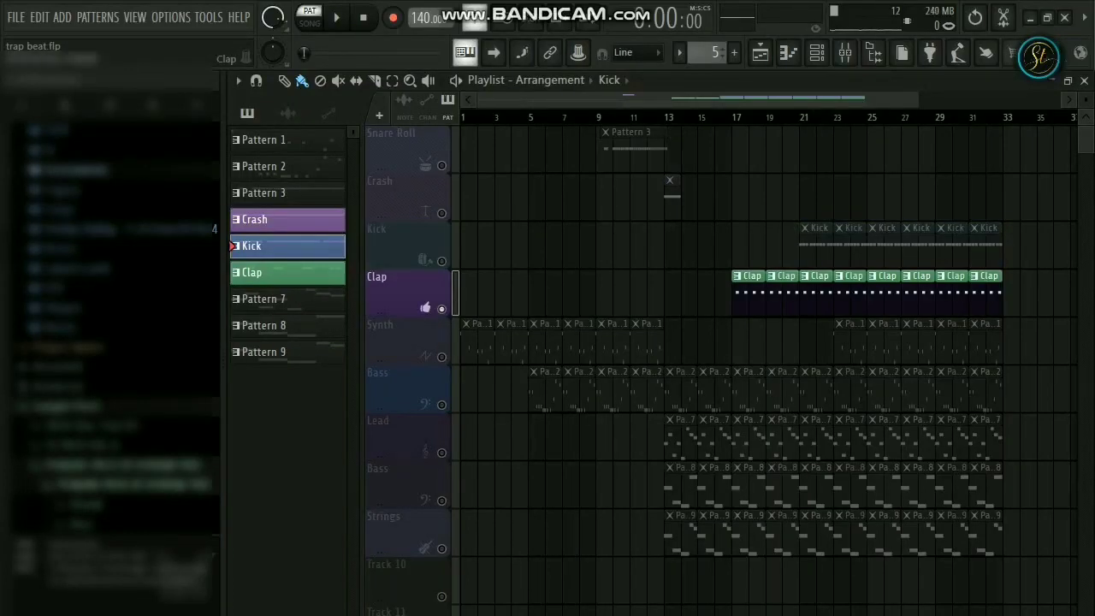
click(282, 273)
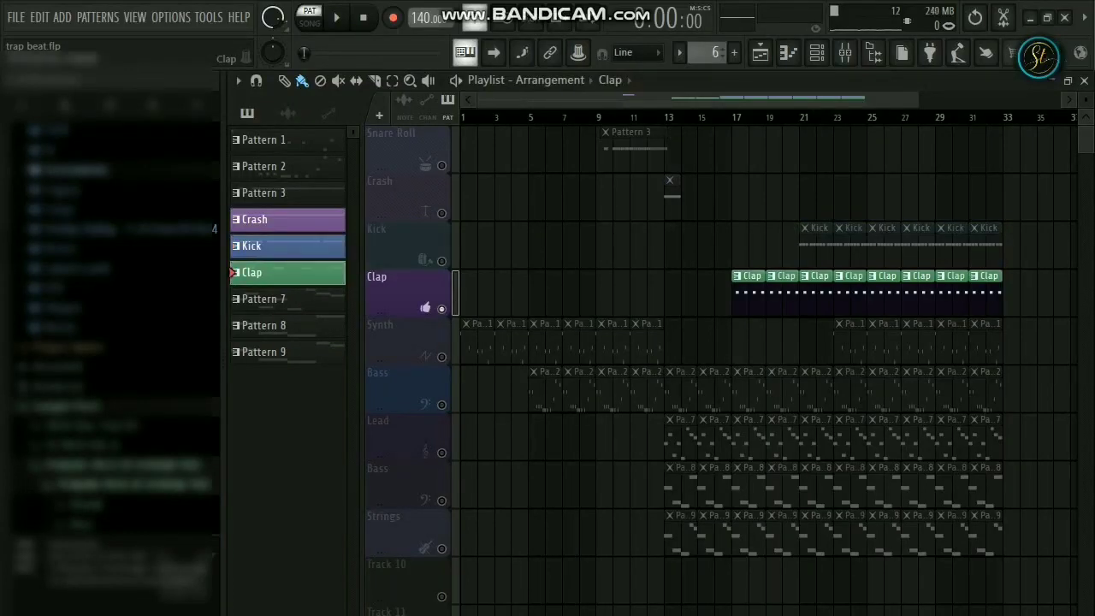
key(F7)
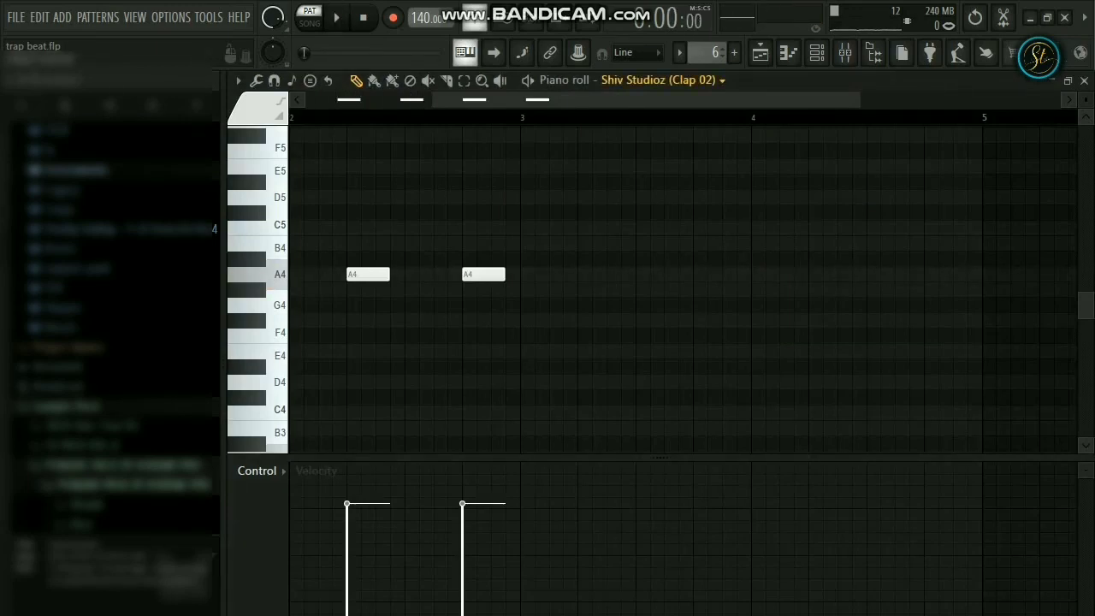
click(659, 80)
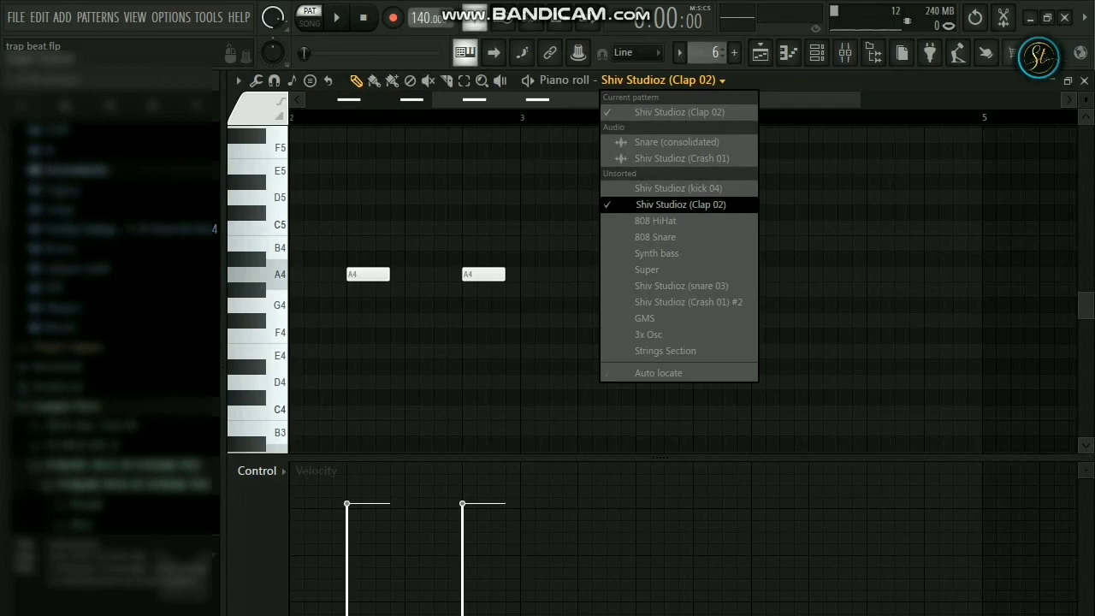
click(680, 204)
drag(658, 99, 536, 99)
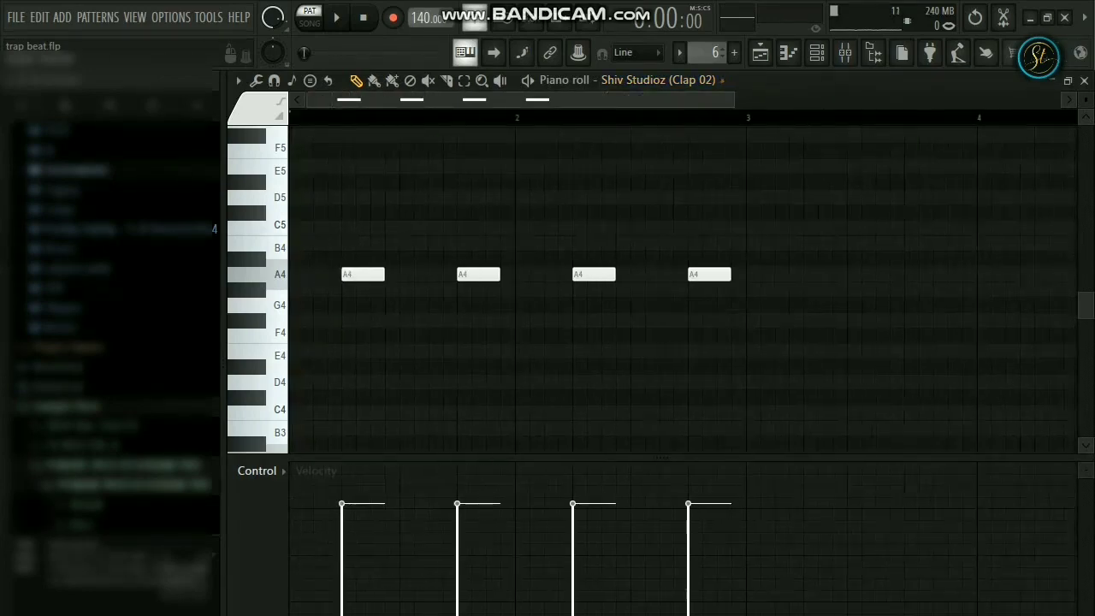
key(space)
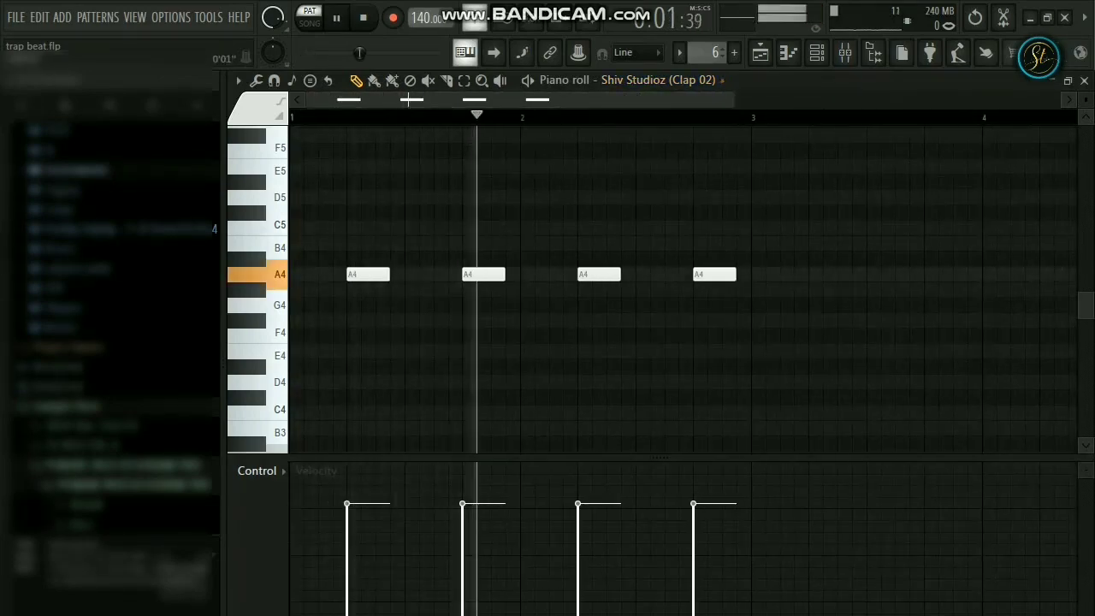
key(space)
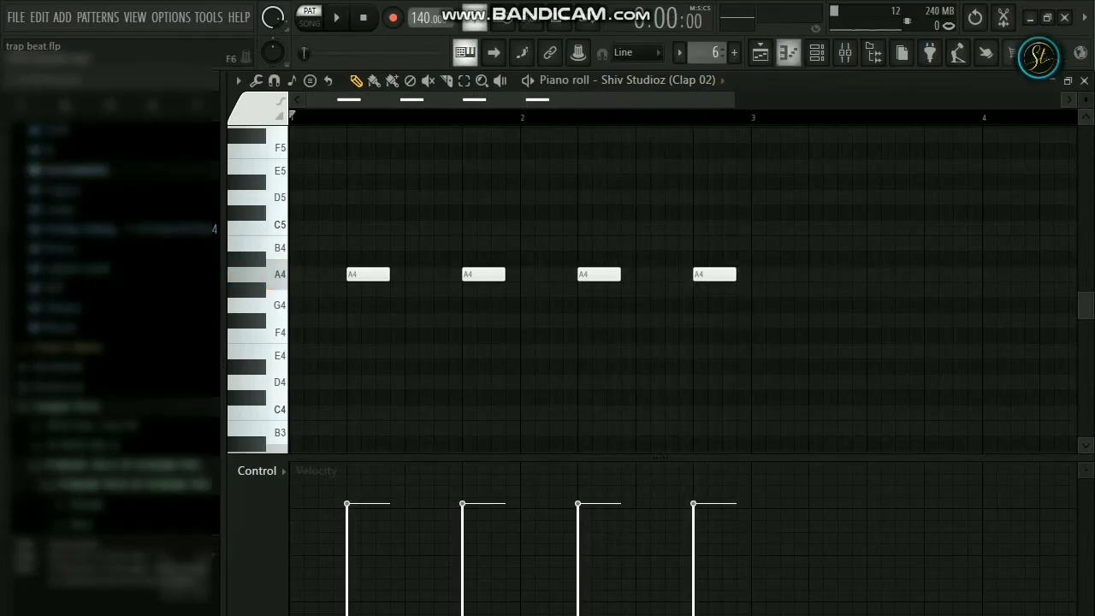
- Inspect the sampler settings of the Shiv Studioz (Clap 02) channel and close them
click(817, 52)
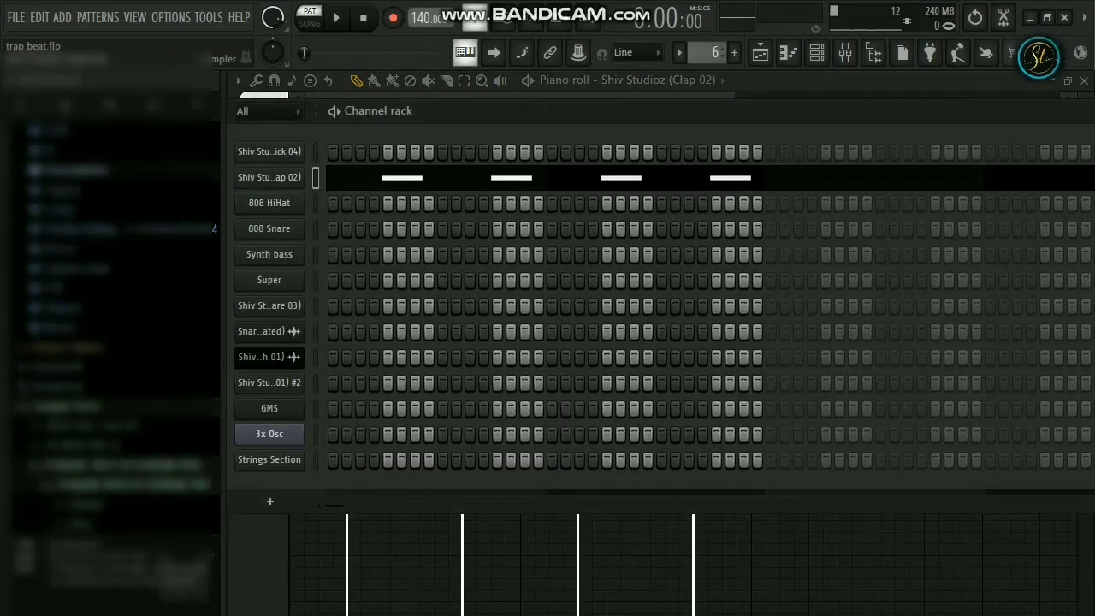
click(269, 178)
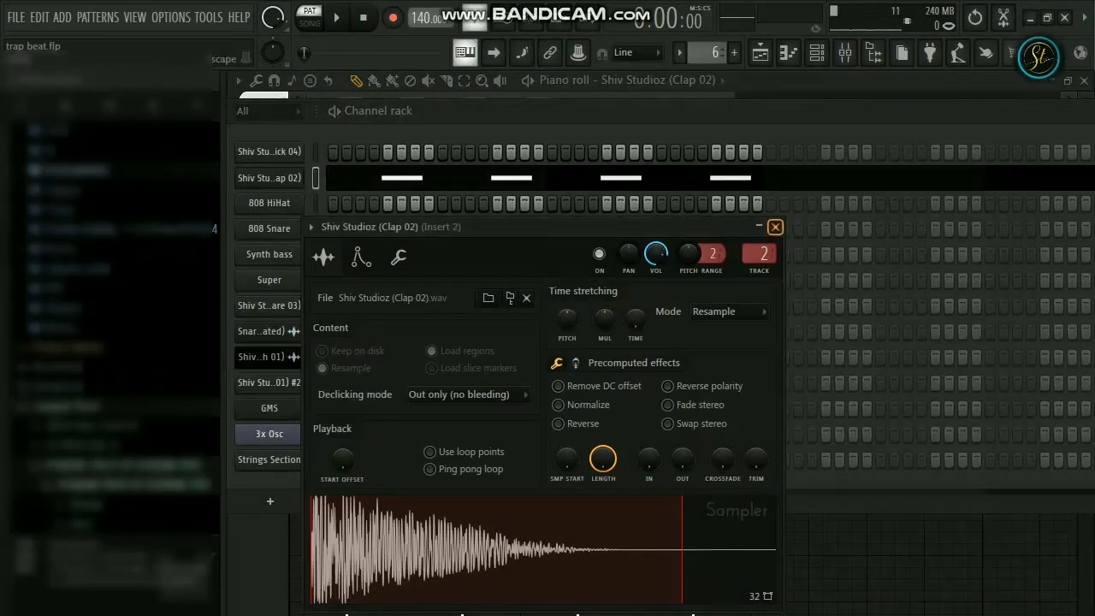
click(775, 226)
- Solo the Lead track, open its Pattern 7 clip in the piano roll and play the melody
click(760, 52)
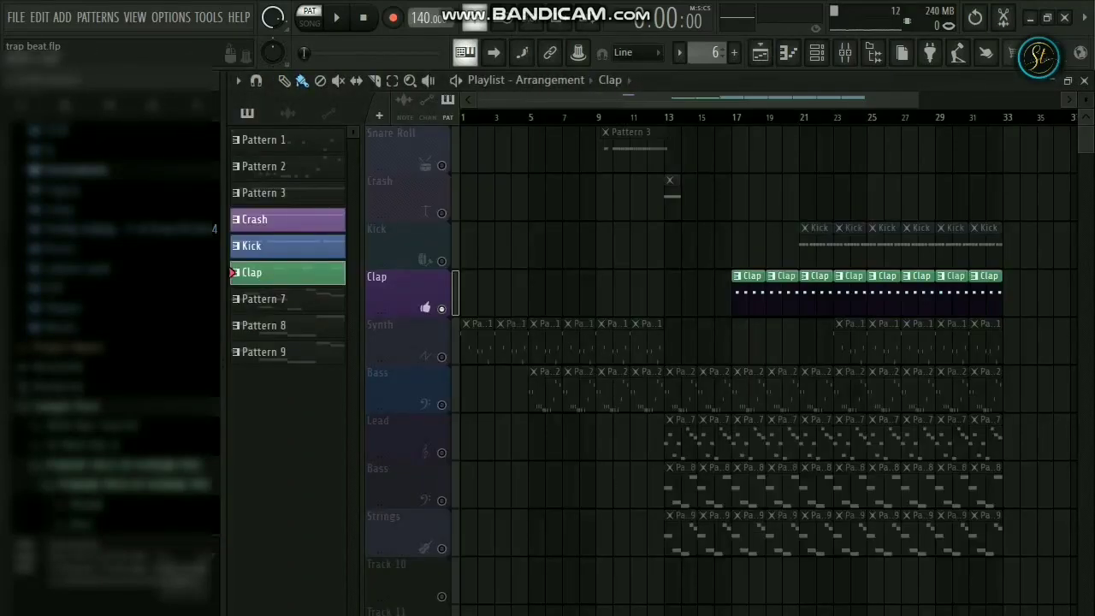
right_click(441, 452)
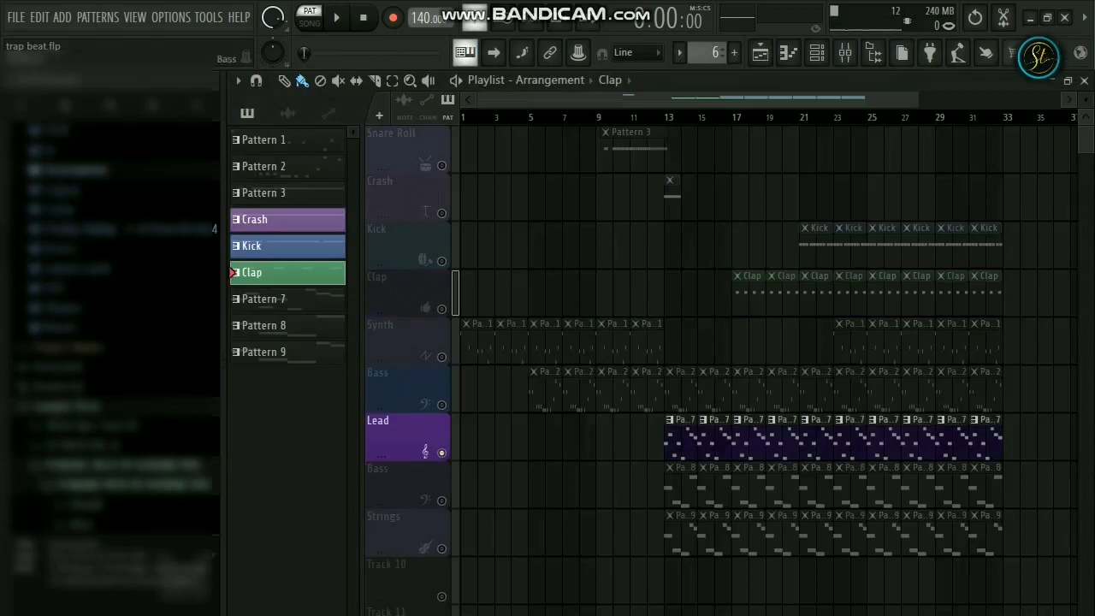
click(714, 433)
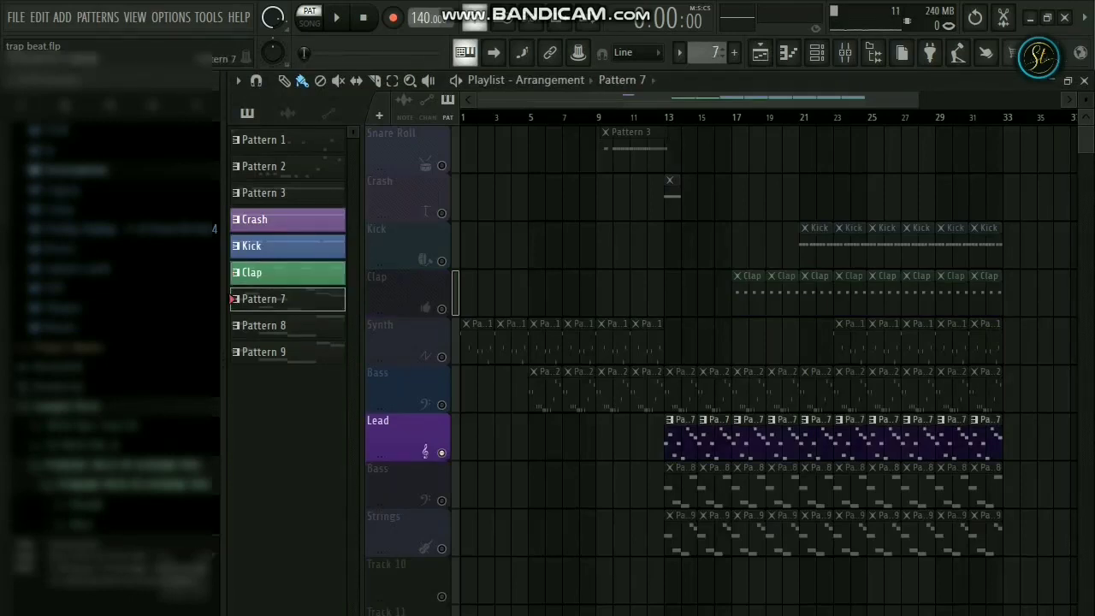
double_click(714, 428)
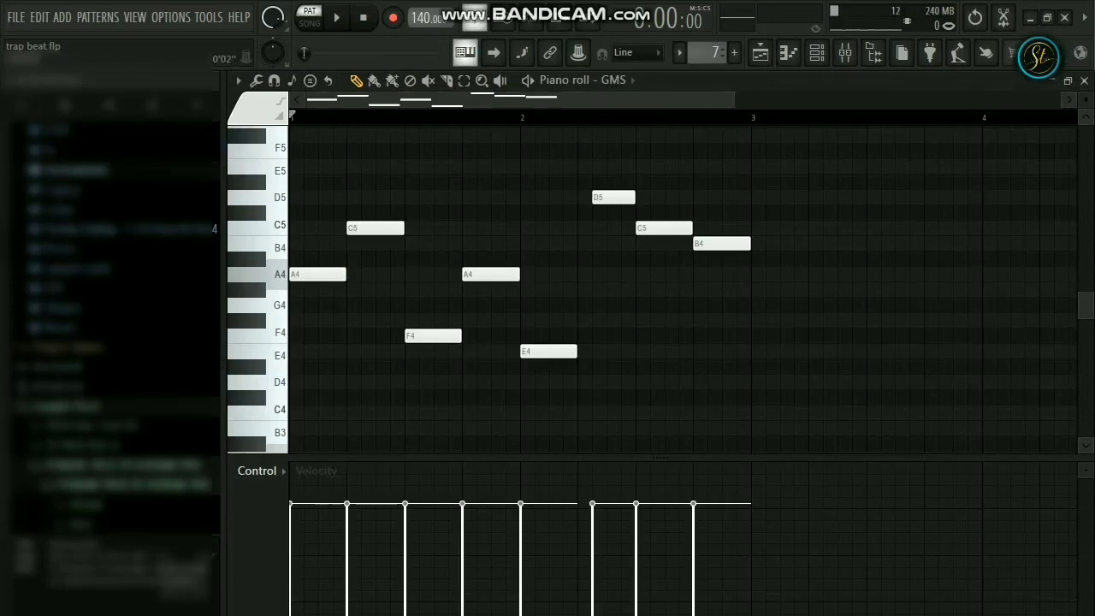
key(space)
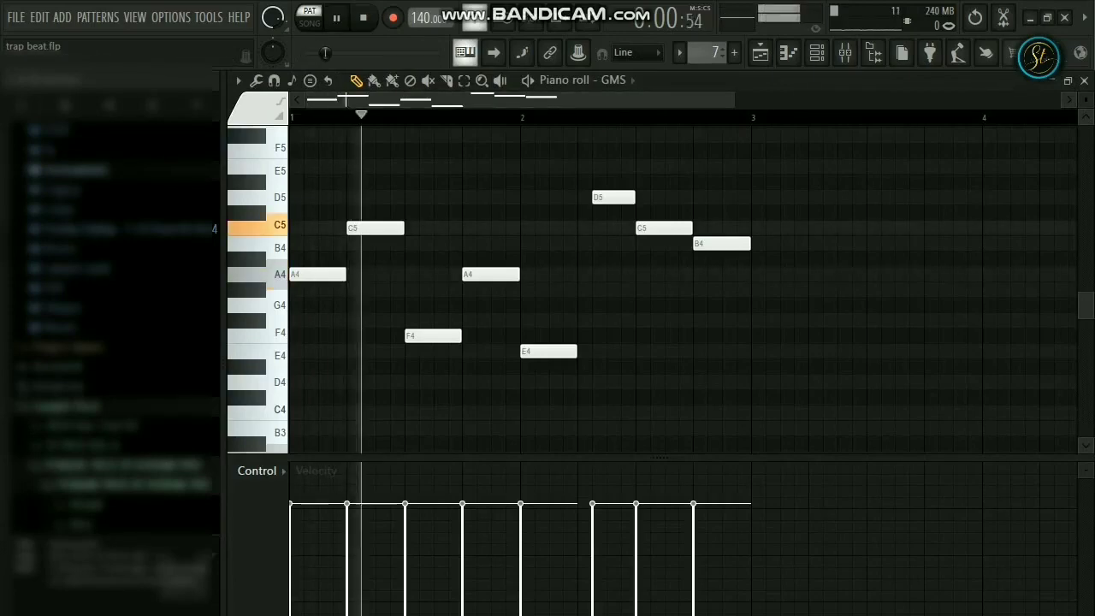
key(space)
key(space)
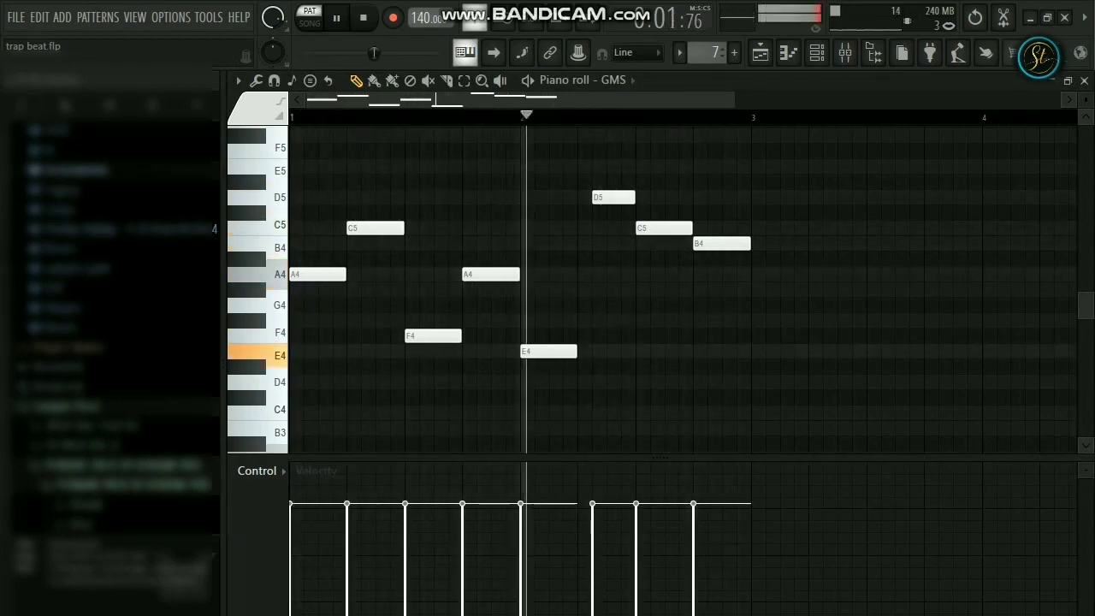
key(space)
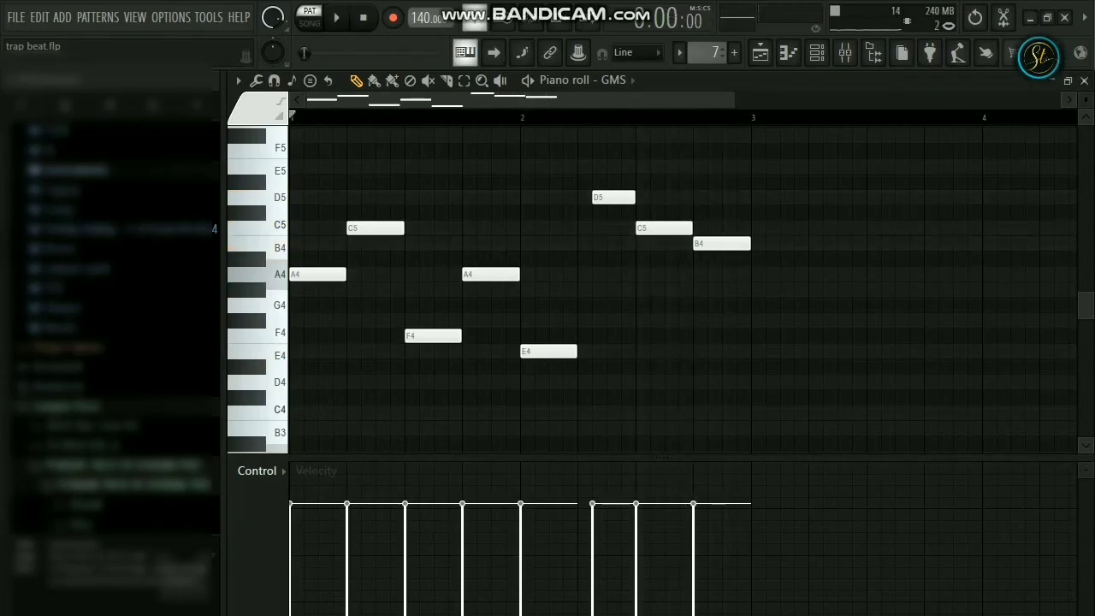
- Inspect the GMS channel's synth settings and presets library, close them and return to the playlist
key(F6)
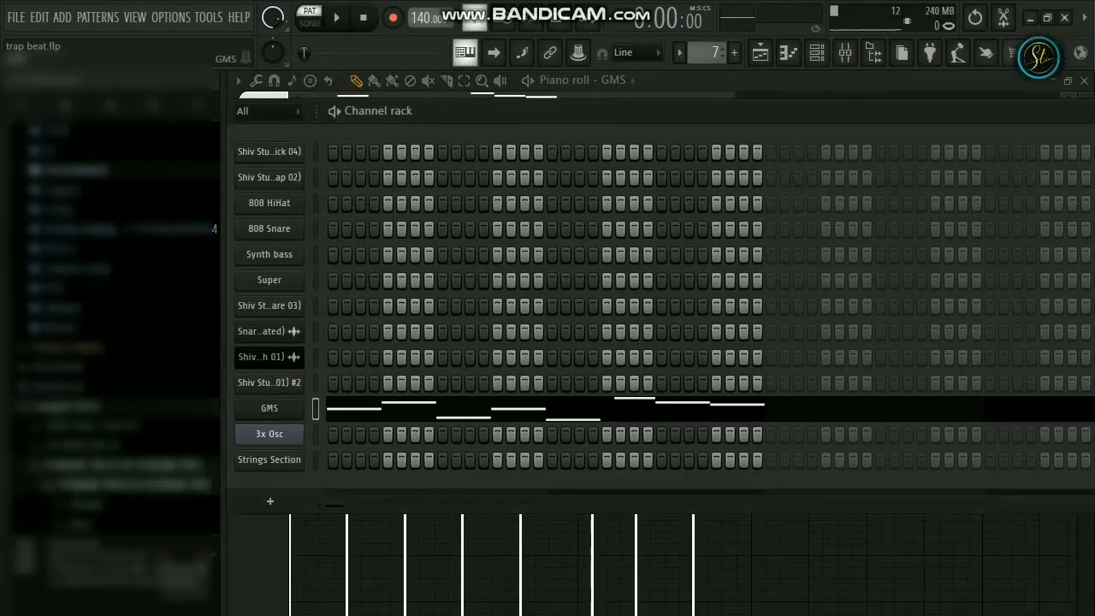
click(269, 408)
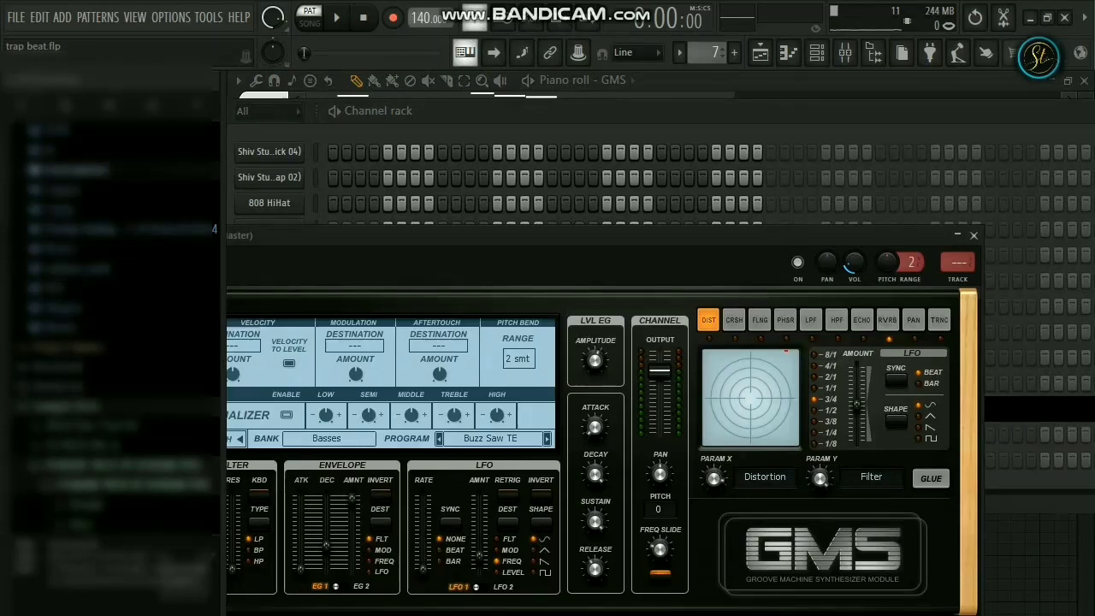
click(501, 438)
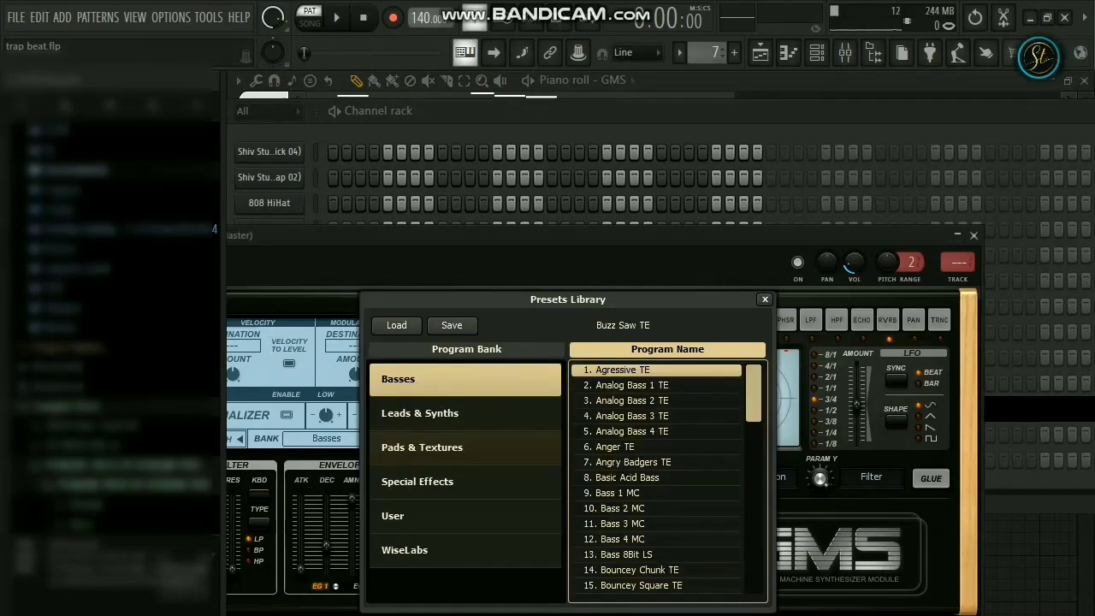
click(765, 300)
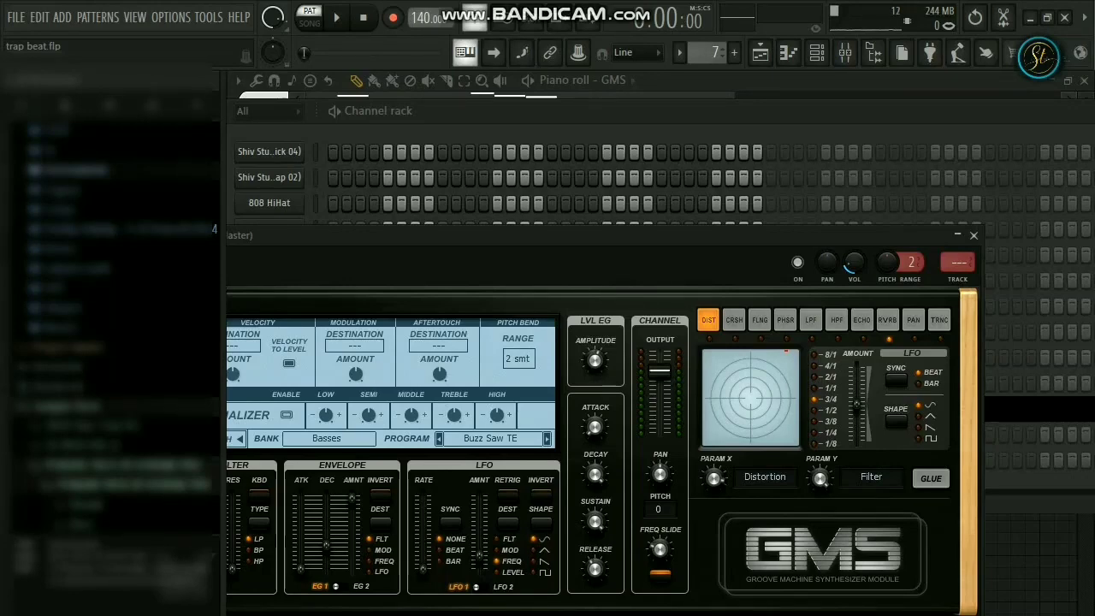
click(974, 235)
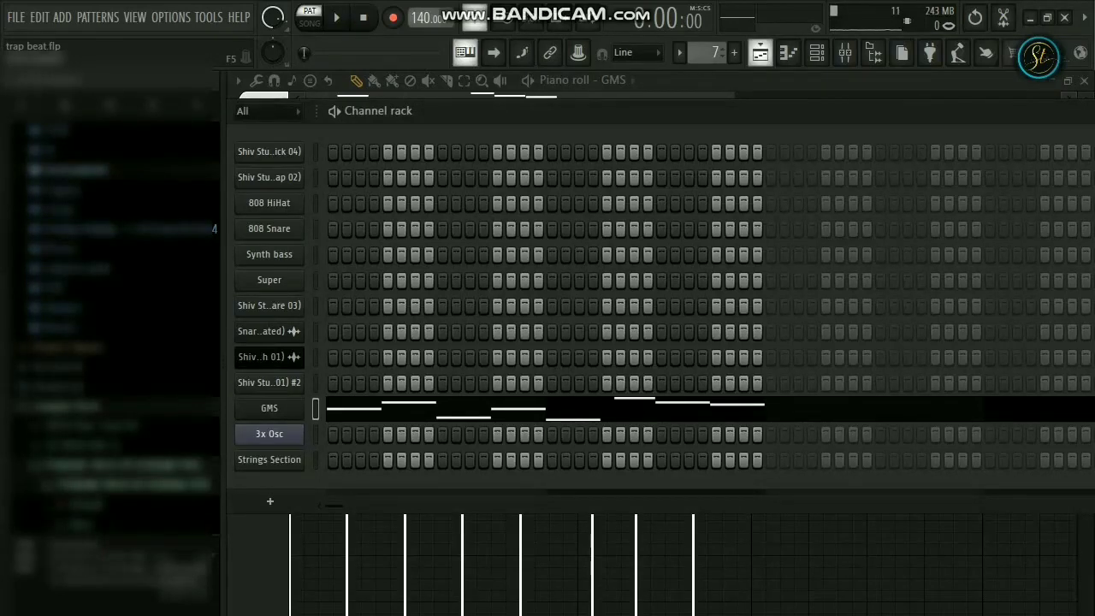
click(760, 52)
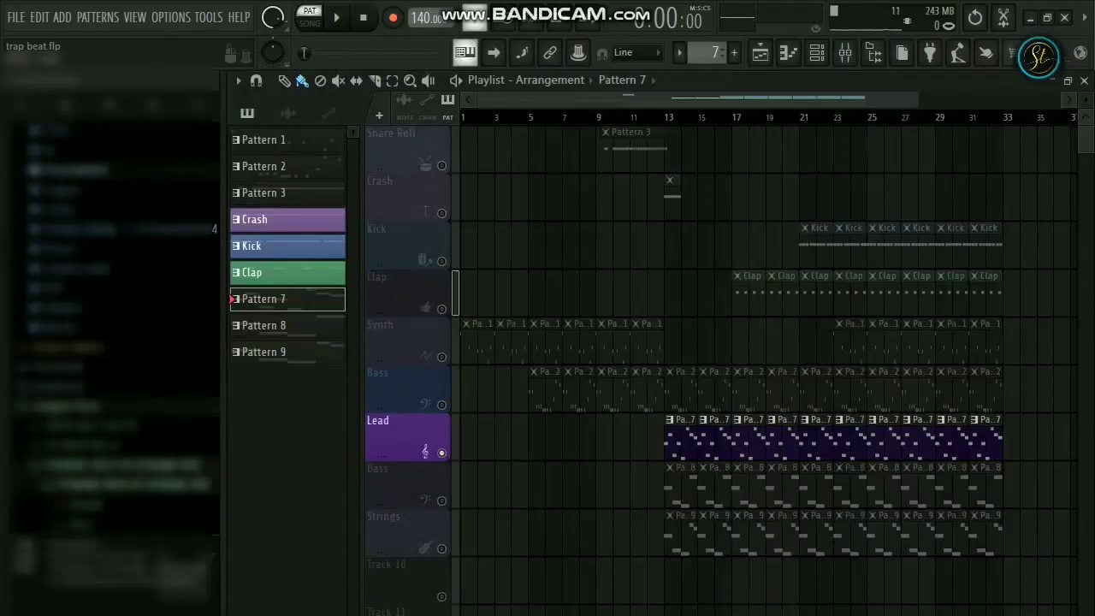
- Solo the Bass track below Lead, play Pattern 8 in the 3x Osc piano roll and return to the playlist
right_click(441, 500)
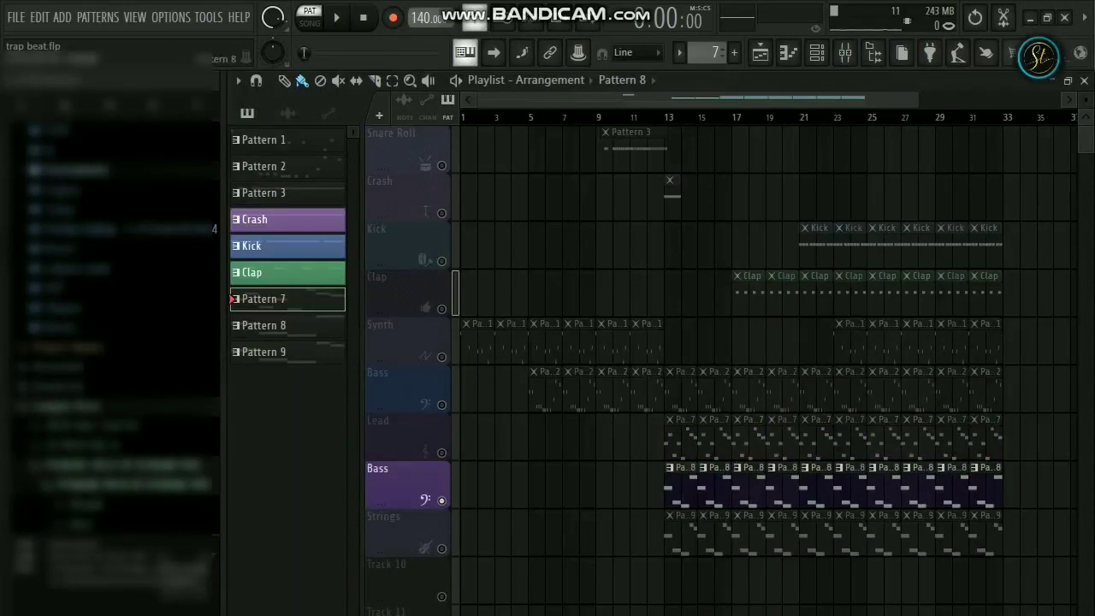
double_click(274, 325)
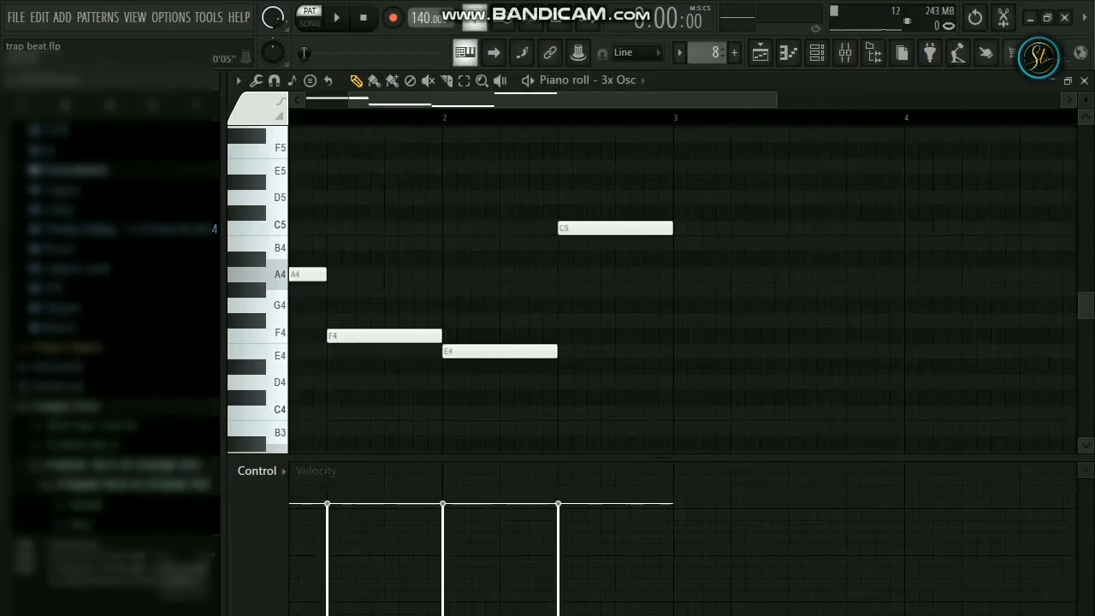
key(space)
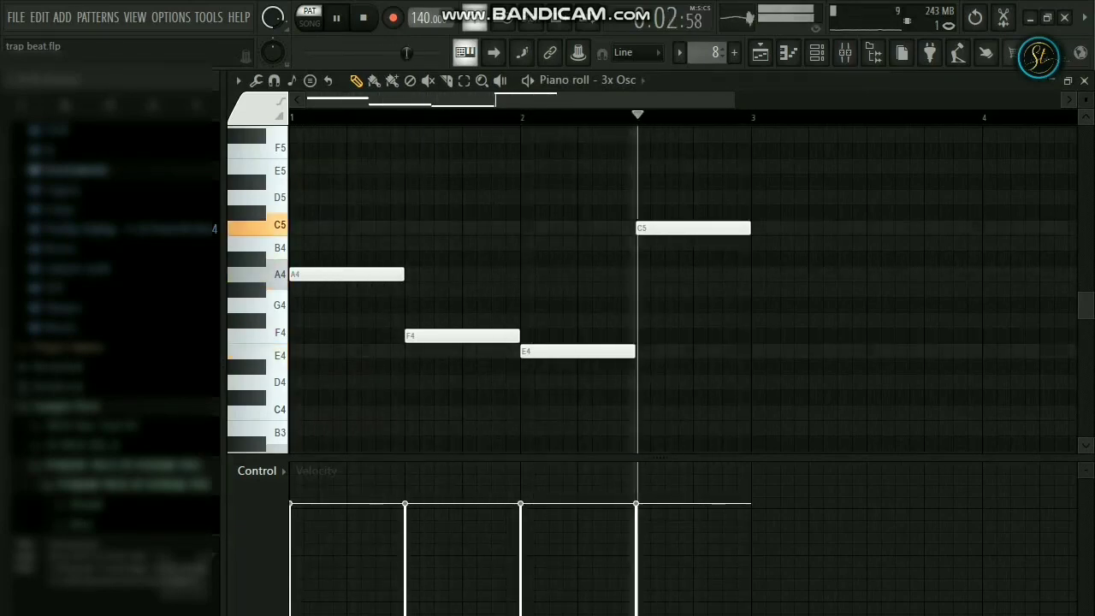
key(space)
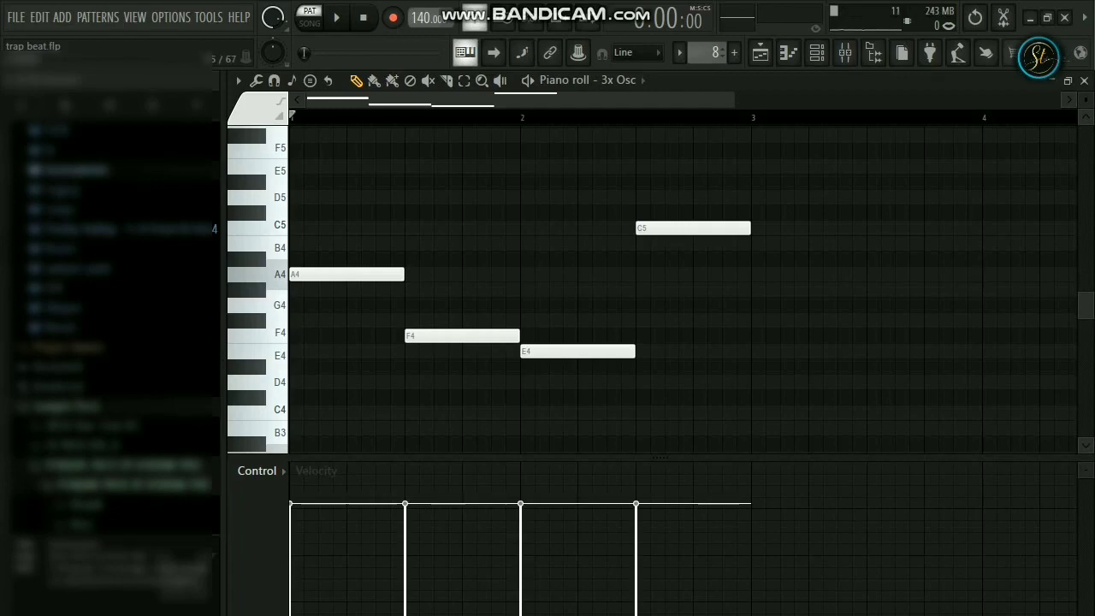
click(760, 53)
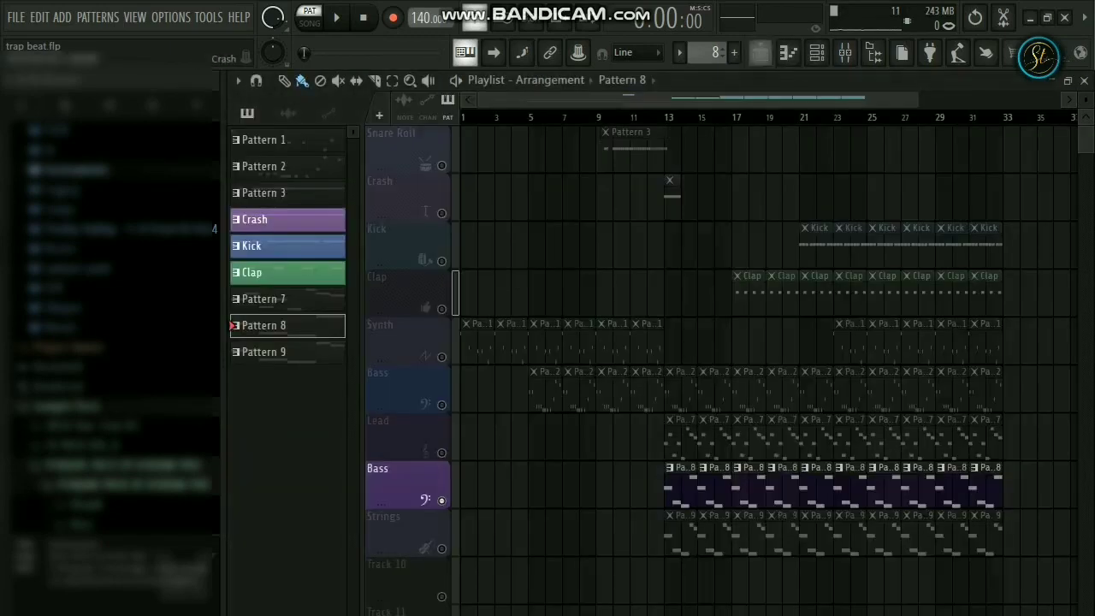
- Solo the Strings track, inspect the oscillator settings of the Pattern 8 3x Osc channel and return to the playlist
right_click(441, 548)
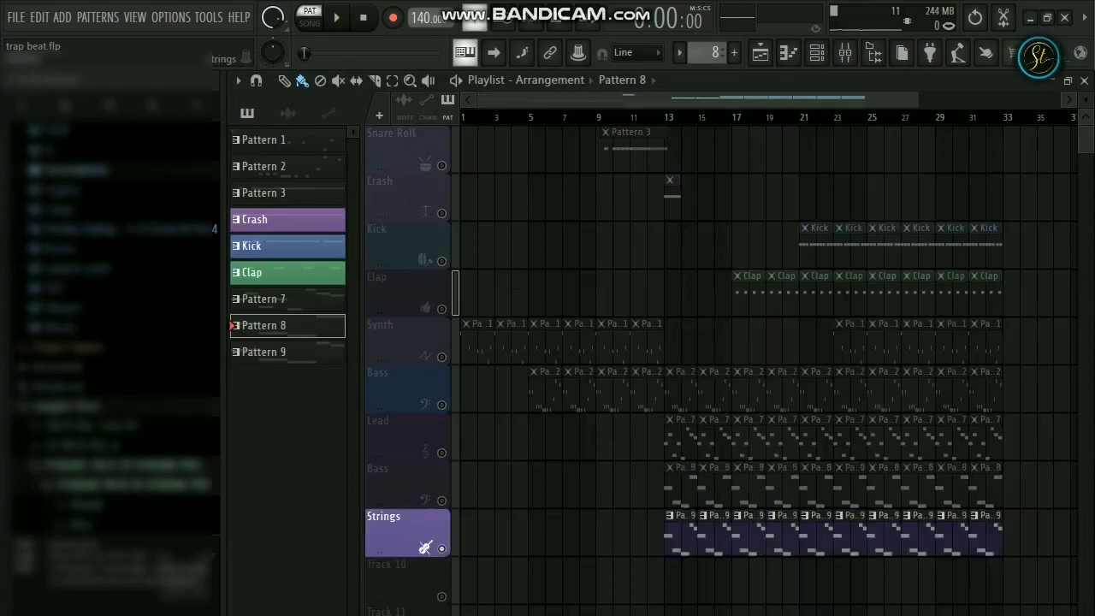
double_click(688, 485)
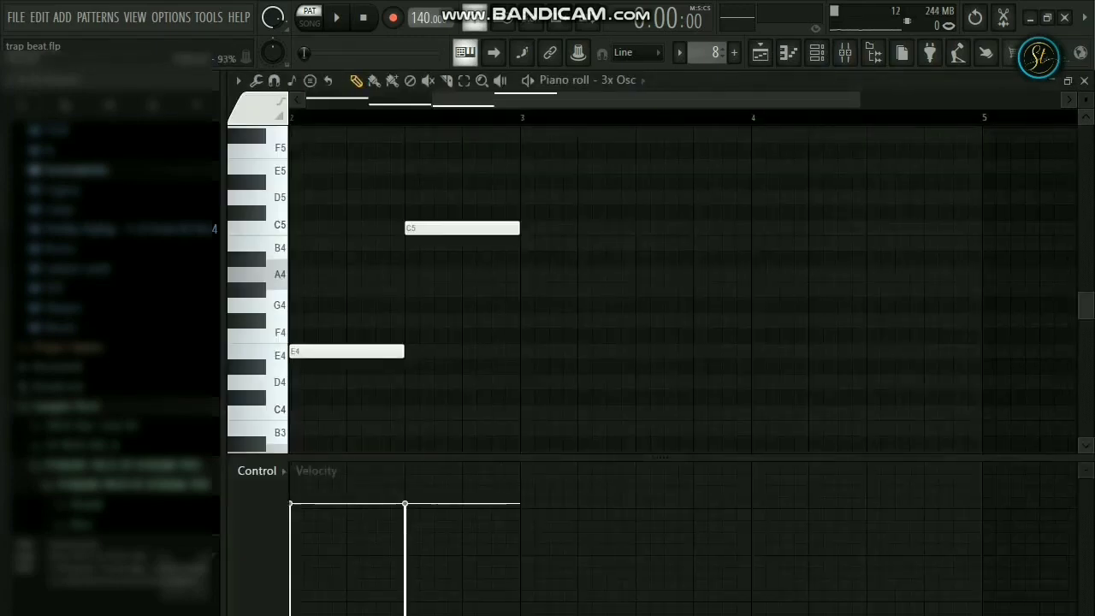
click(817, 53)
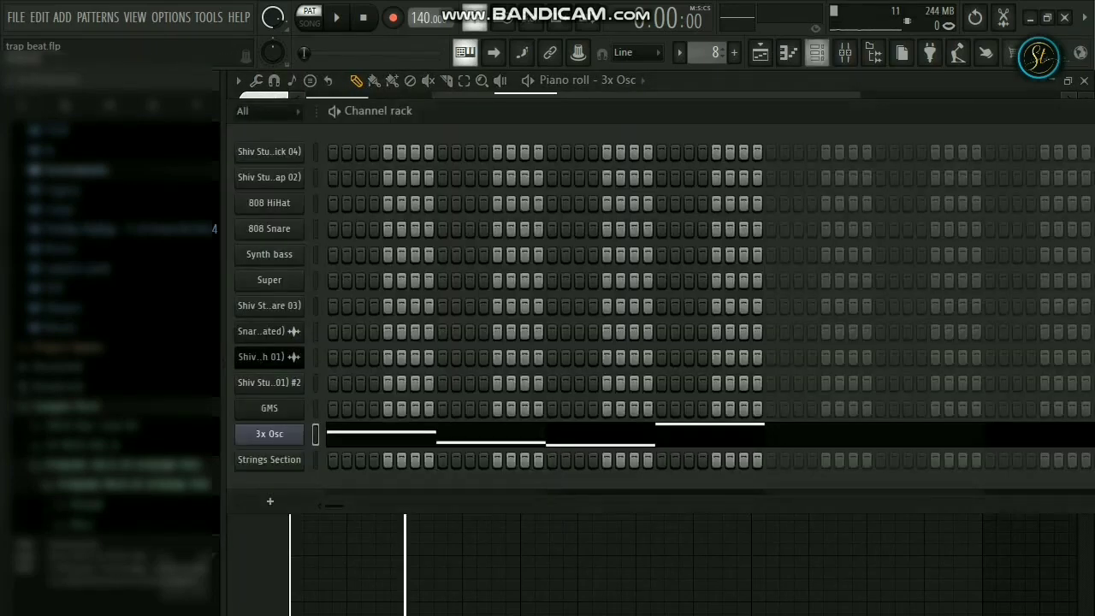
click(268, 433)
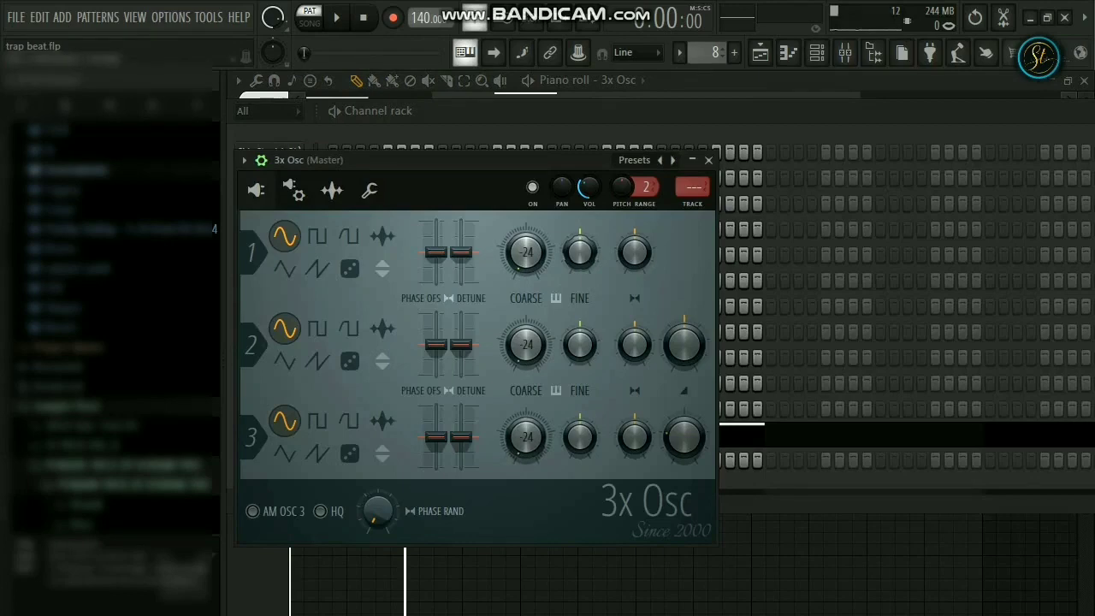
click(708, 160)
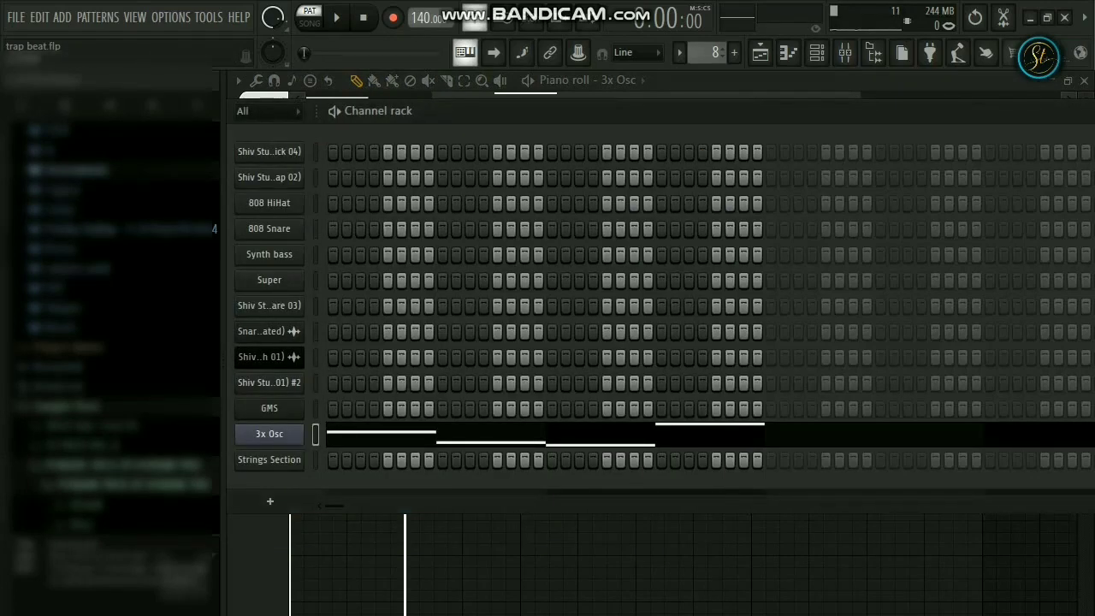
click(759, 52)
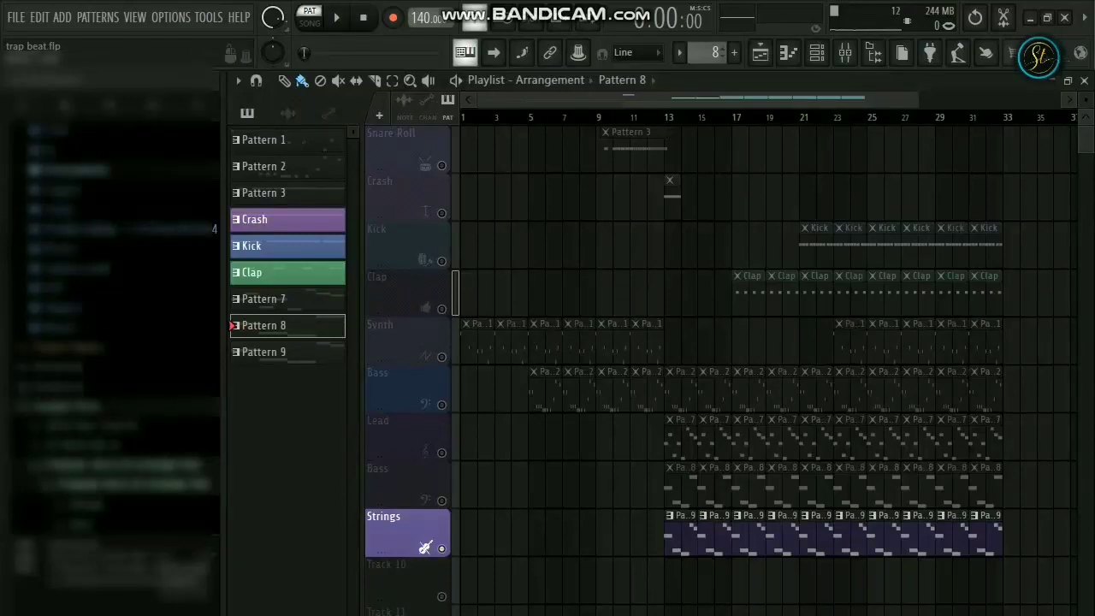
- Open Pattern 9 in the Strings Section piano roll and play it from the beginning
click(288, 352)
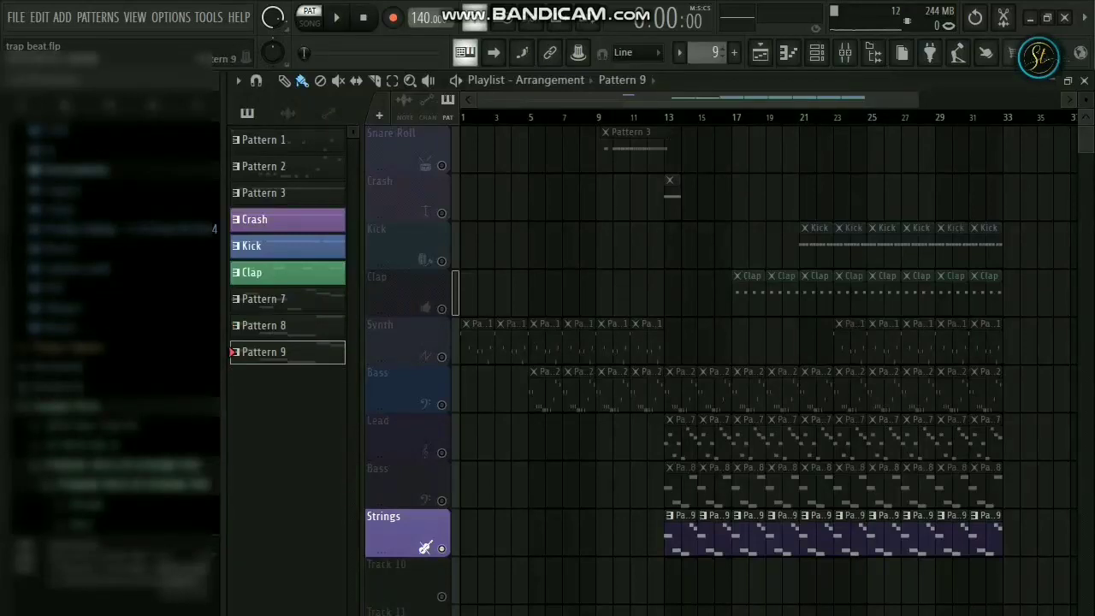
double_click(261, 352)
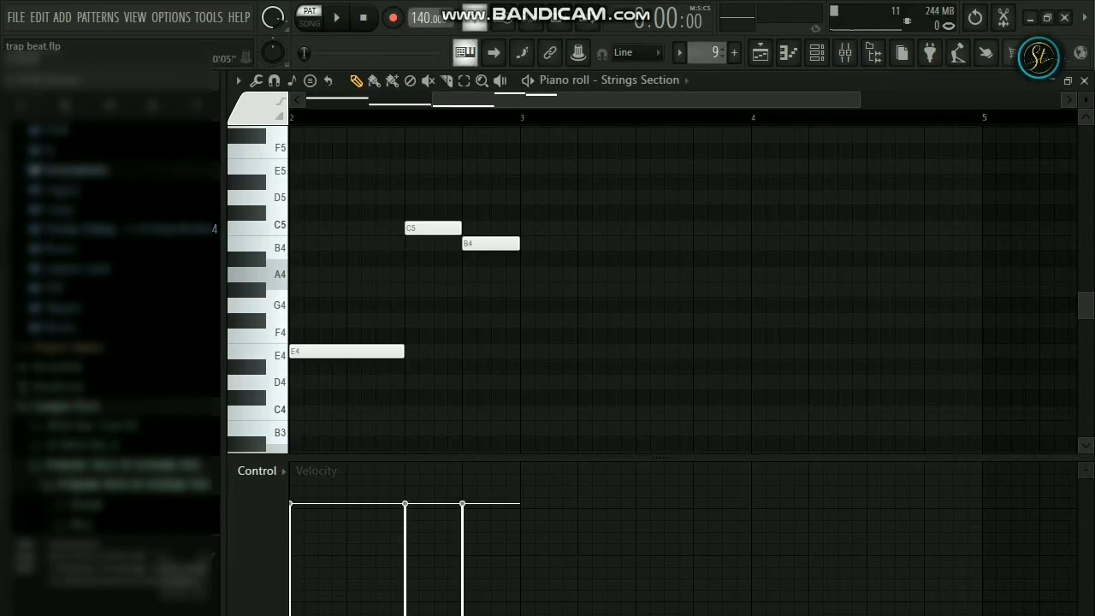
drag(641, 100, 516, 101)
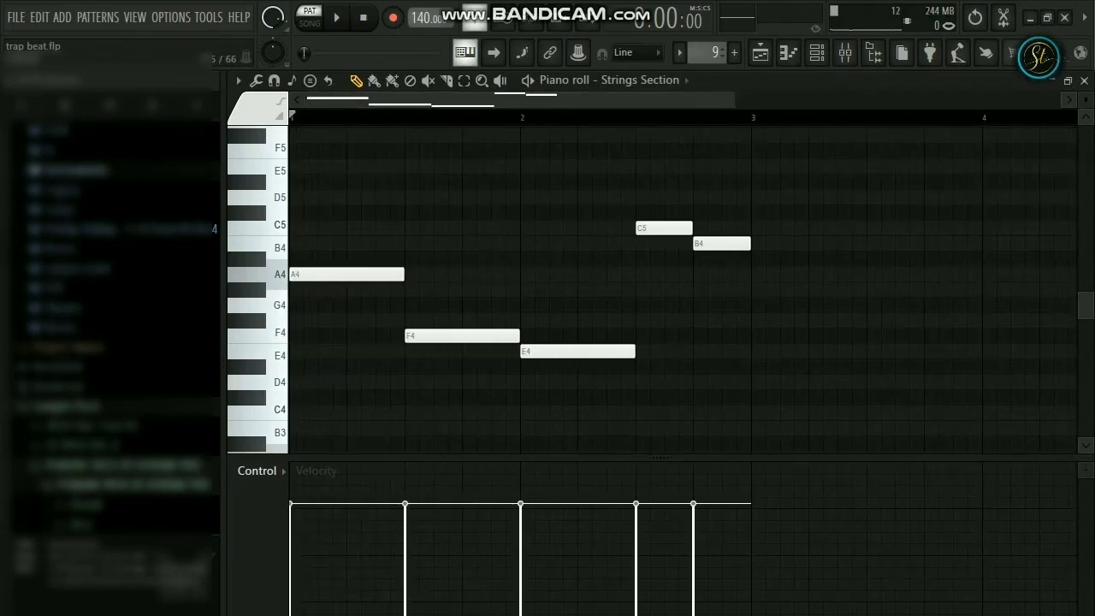
key(space)
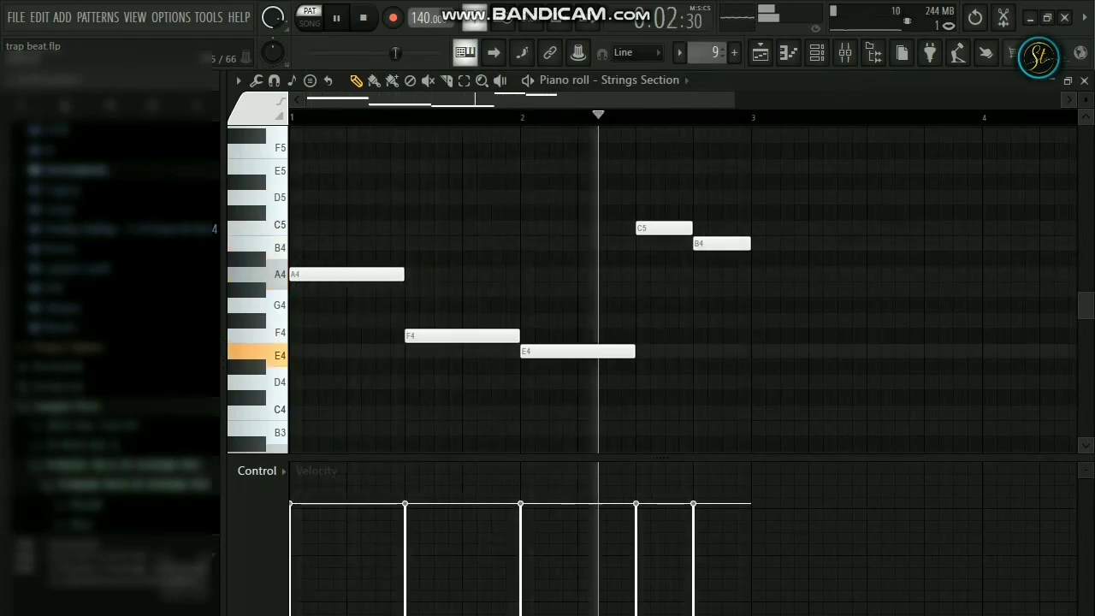
key(space)
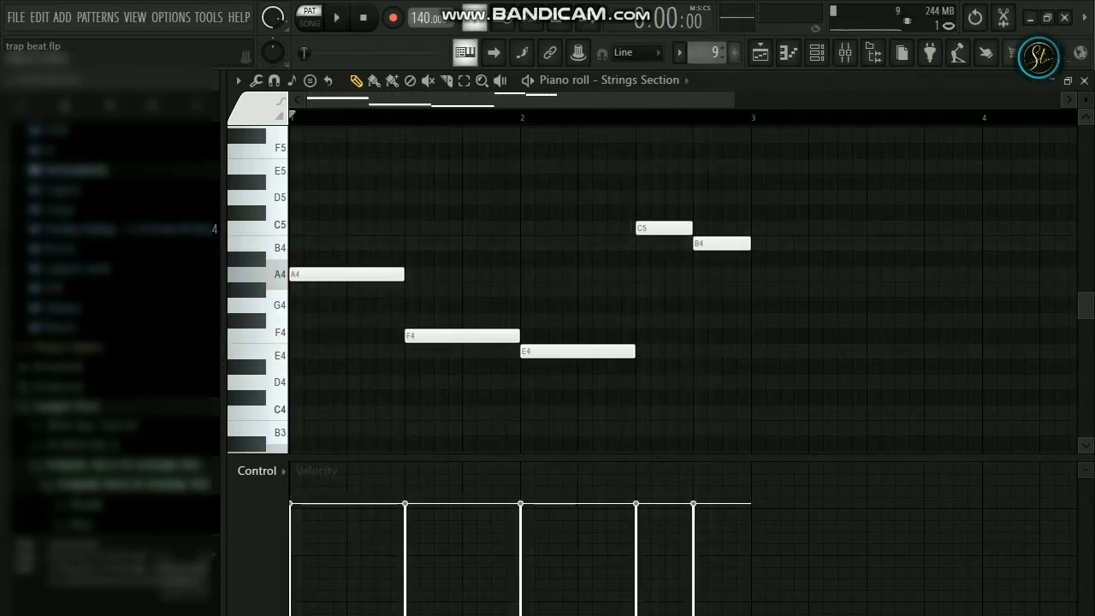
- Return to the maximized playlist, inspect the Strings Section channel's DirectWave settings and close them
click(760, 52)
click(759, 52)
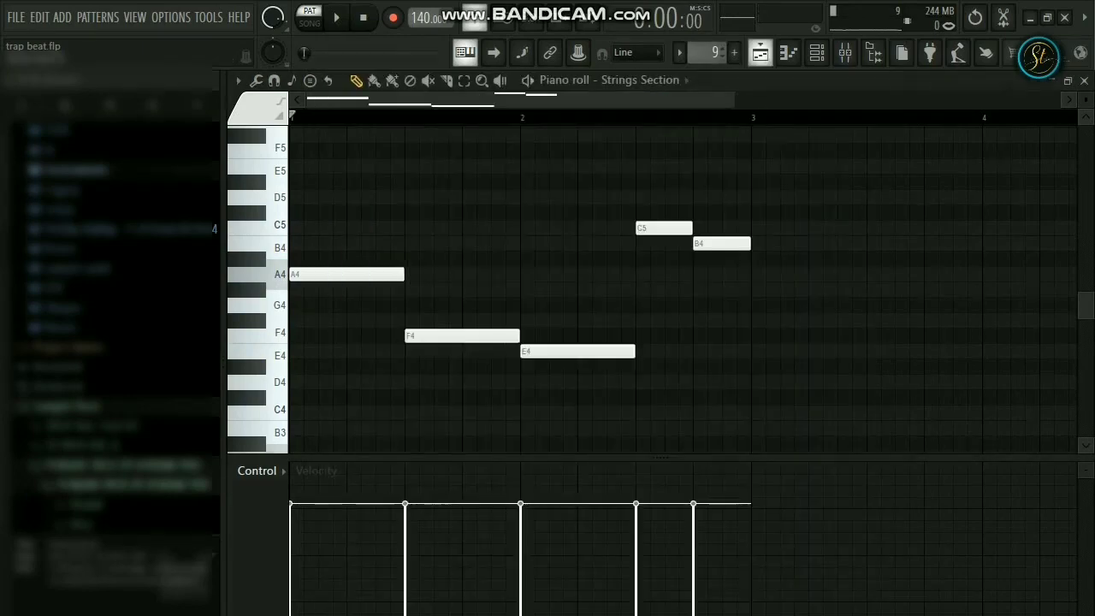
click(760, 53)
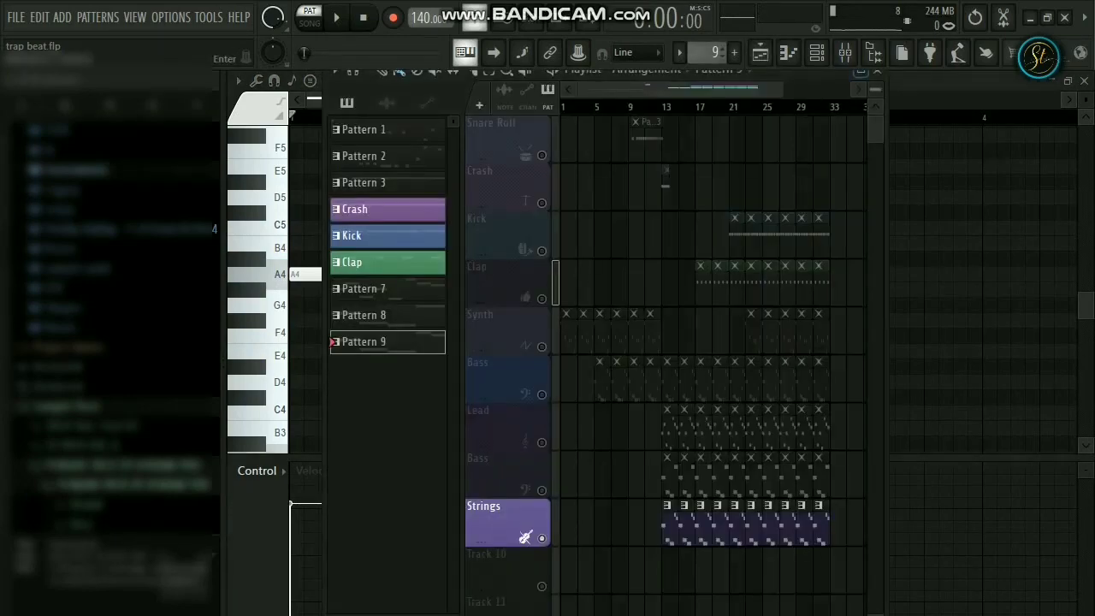
click(860, 73)
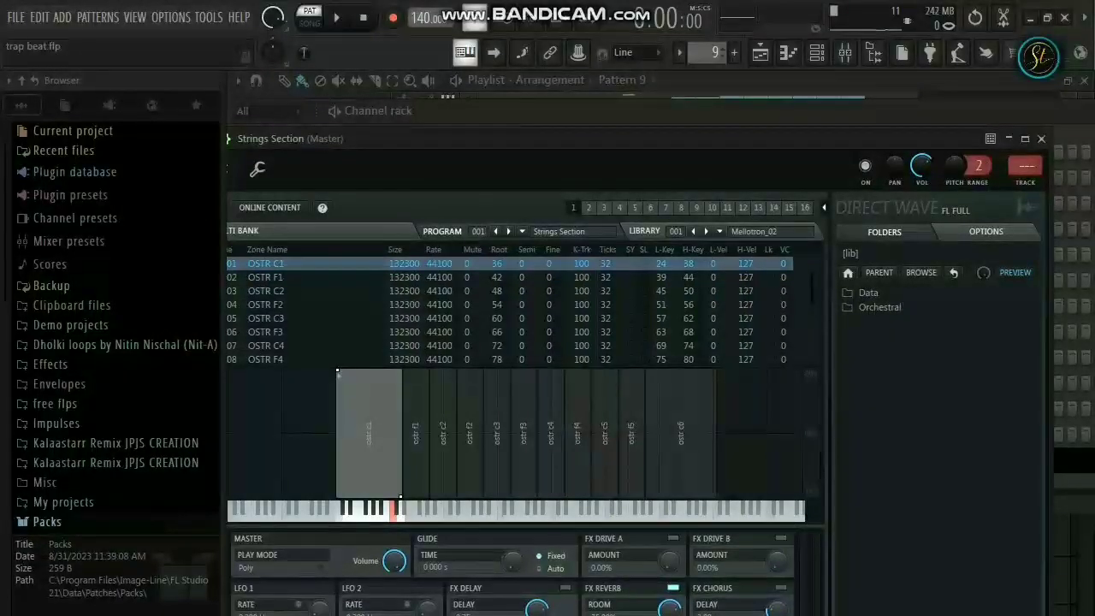
click(1041, 138)
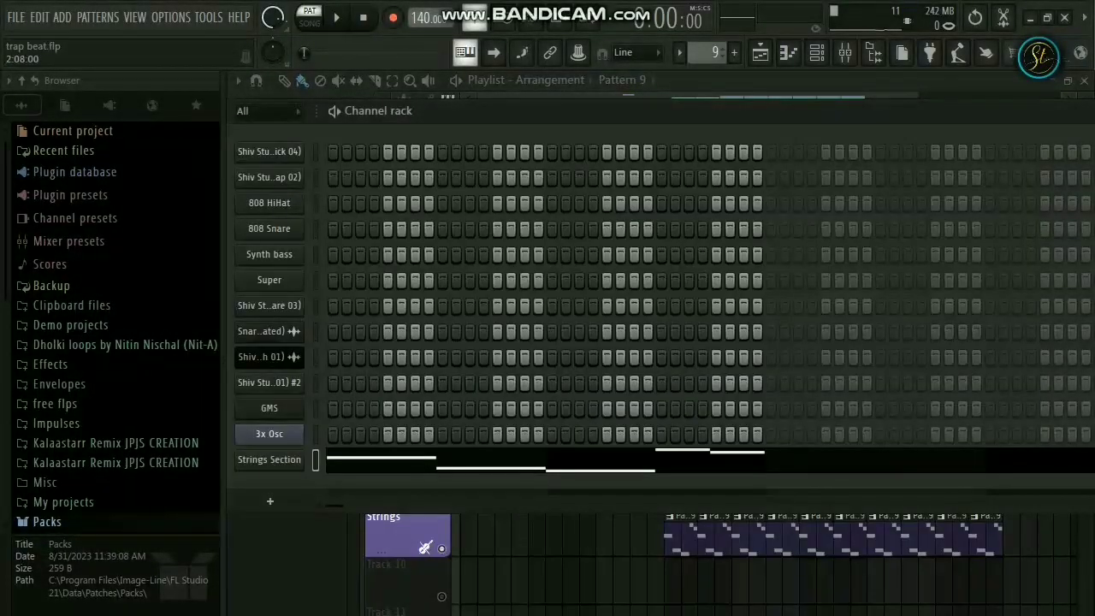
- Browse the Orchestral instrument presets under Packs > Instruments and collapse the Orchestral folder
click(47, 521)
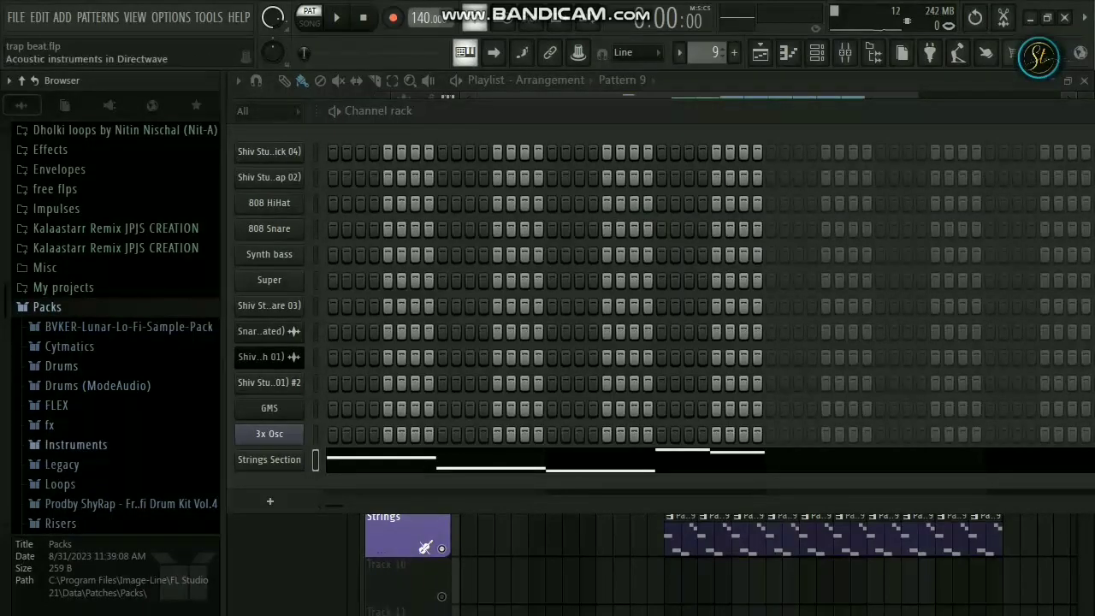
click(75, 444)
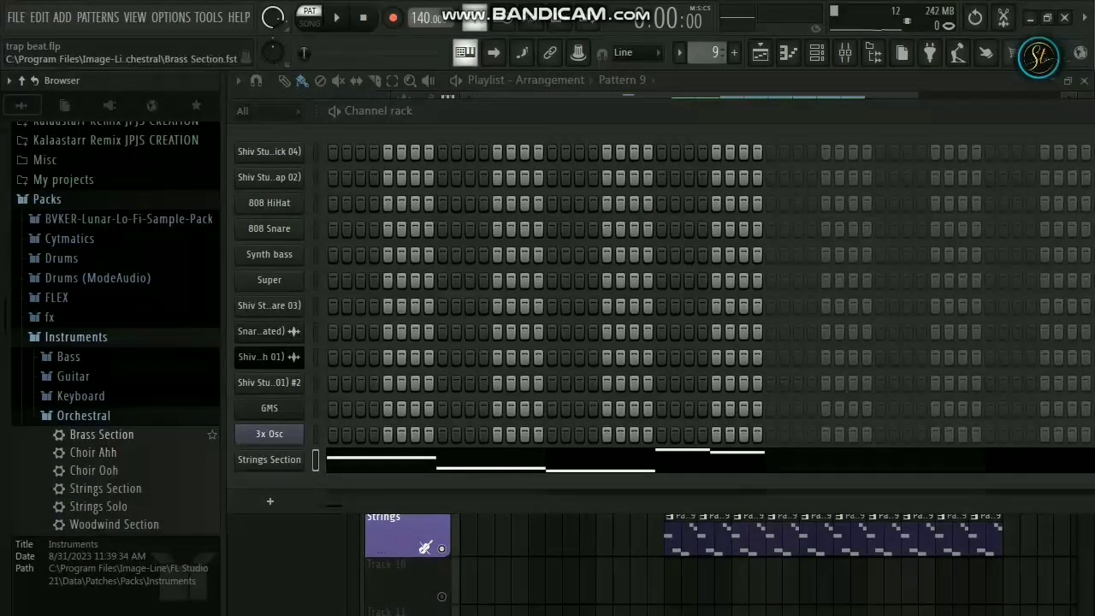
click(83, 415)
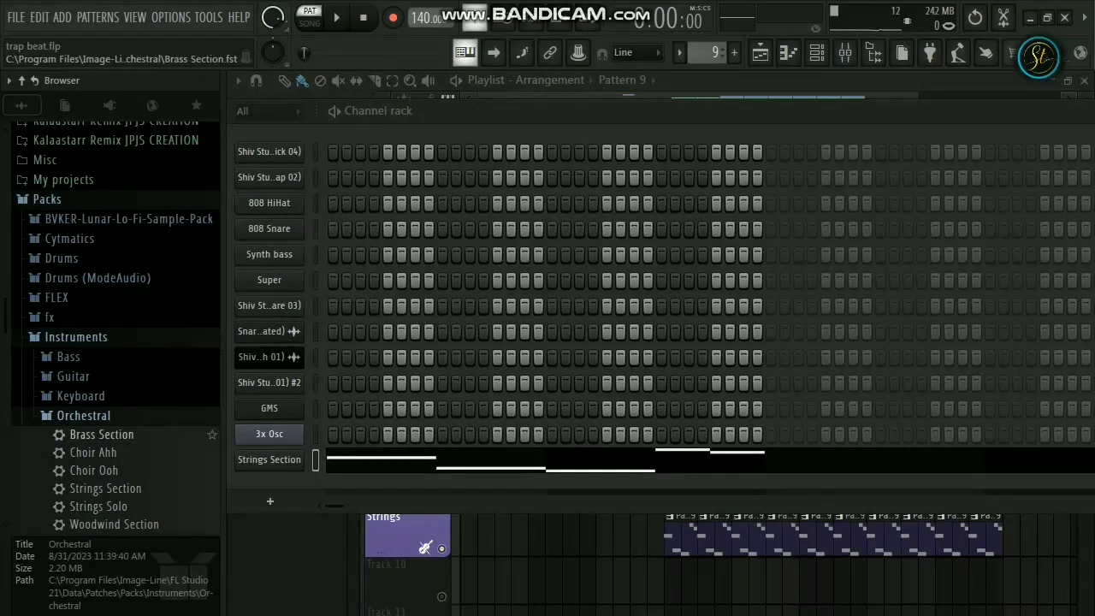
click(83, 416)
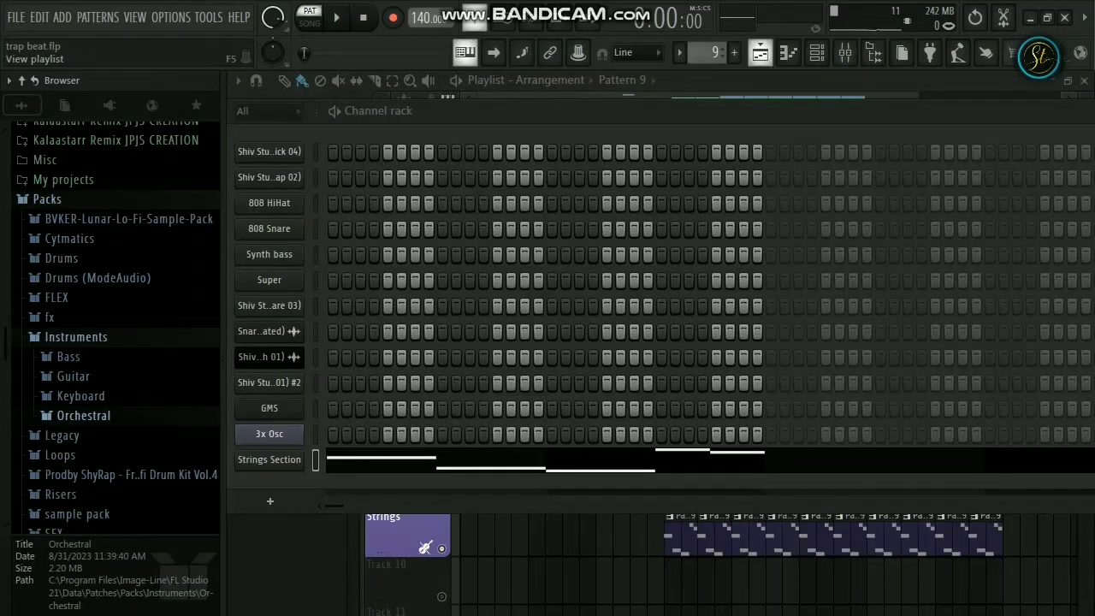
- Return to the playlist, unsolo the Strings track to re-enable all tracks and play the full arrangement in song mode
click(760, 53)
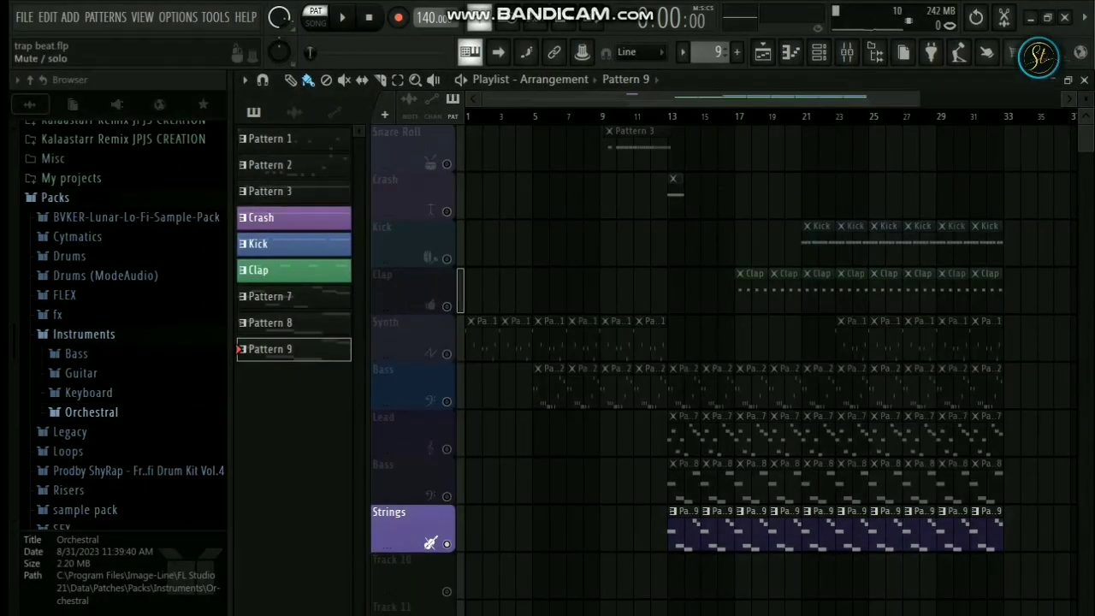
right_click(447, 163)
right_click(447, 164)
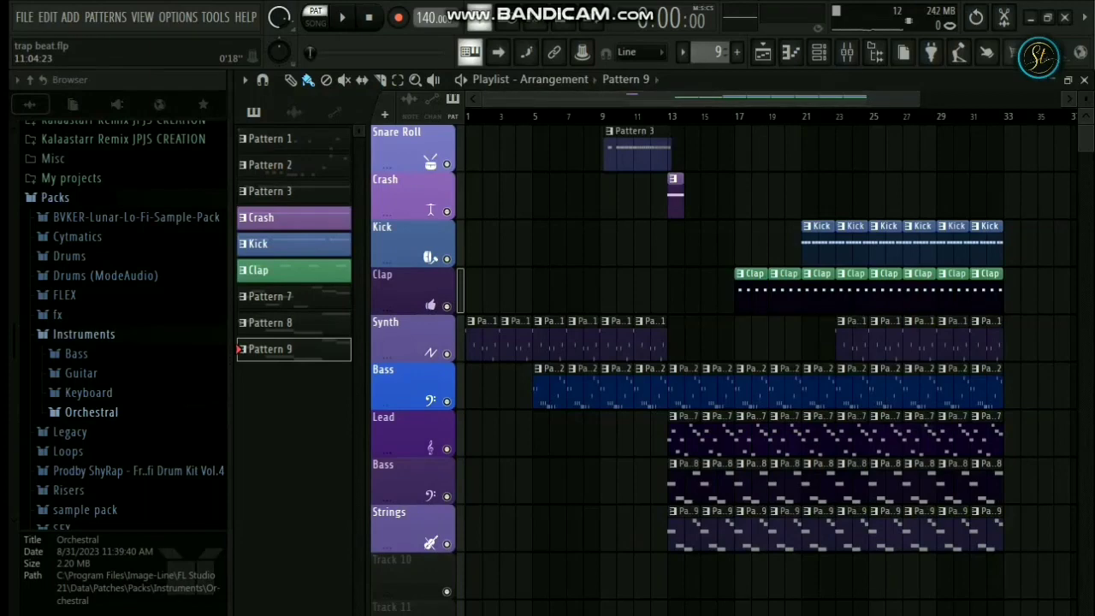
key(space)
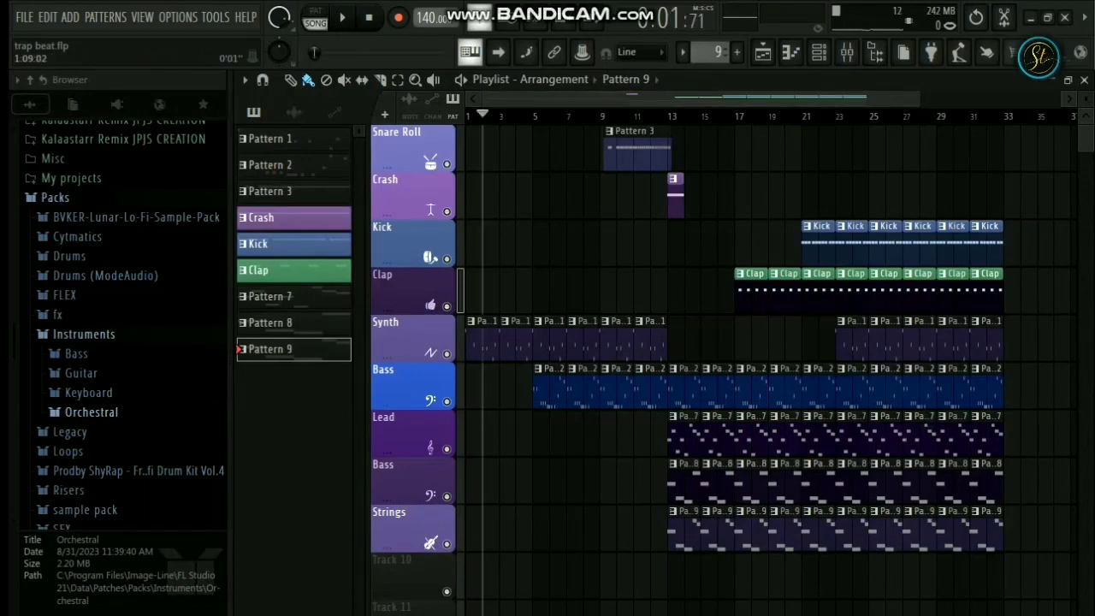
key(space)
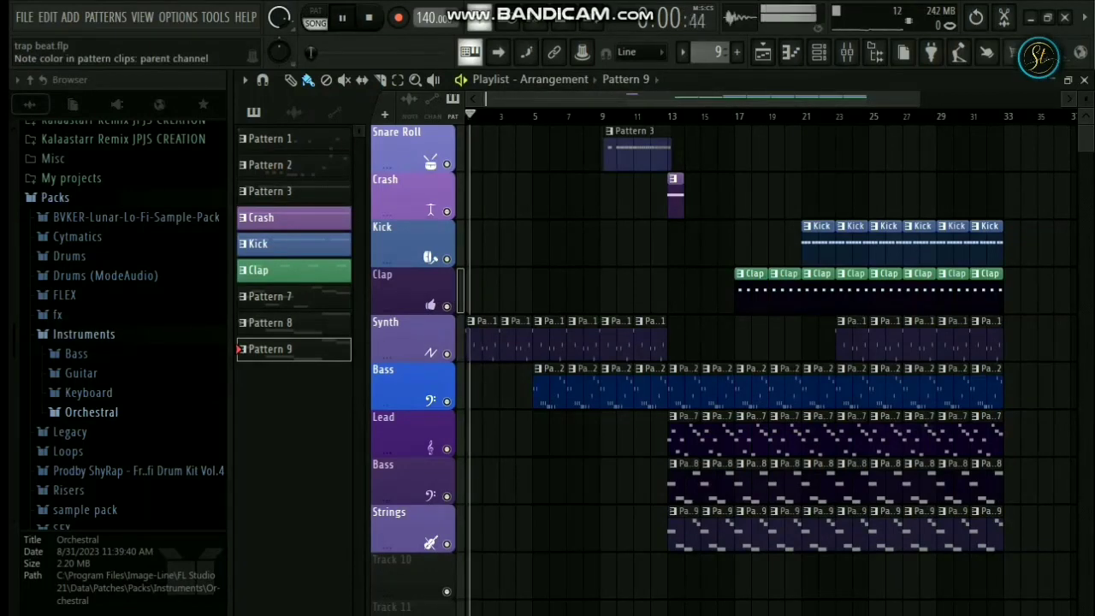